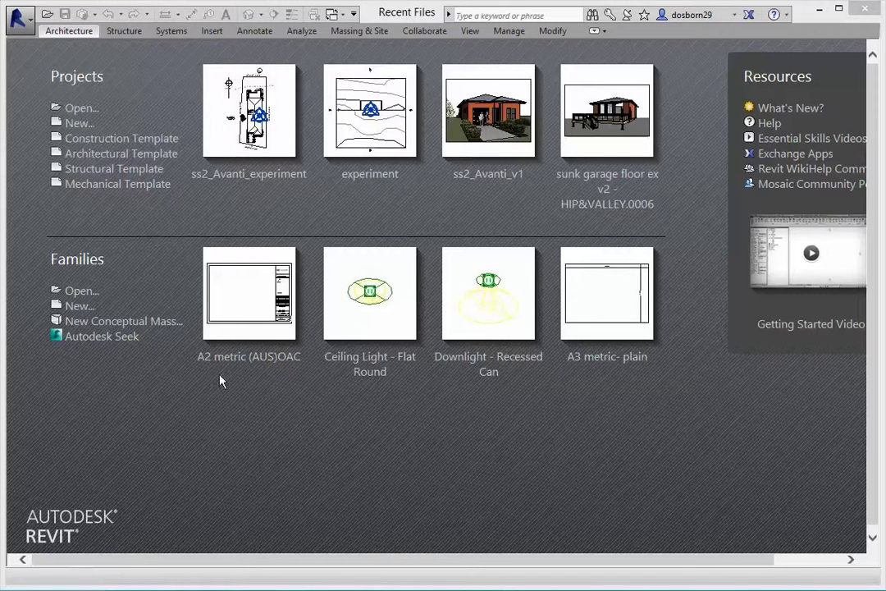
Create Project1 from the Architectural Template, opening on its empty Ground Floor plan.
left_click(119, 139)
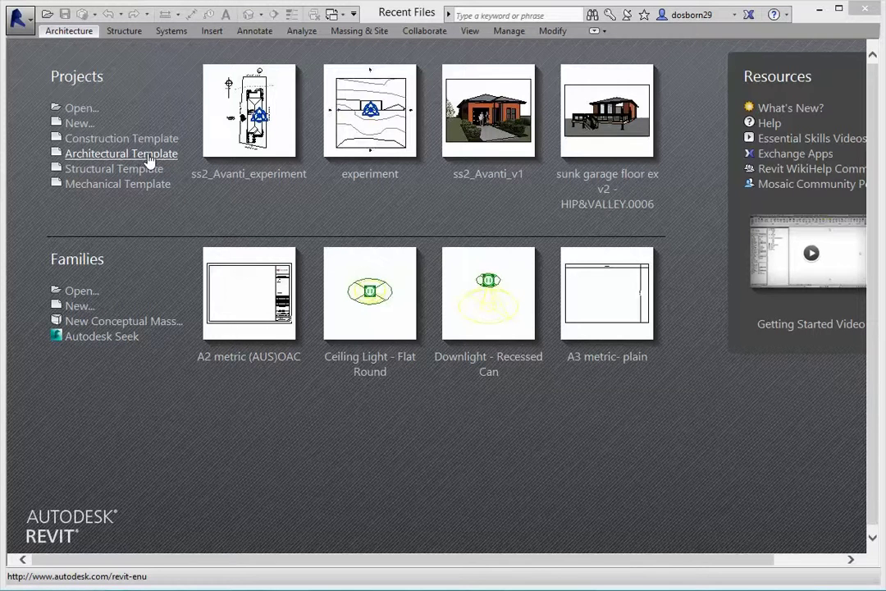
left_click(77, 127)
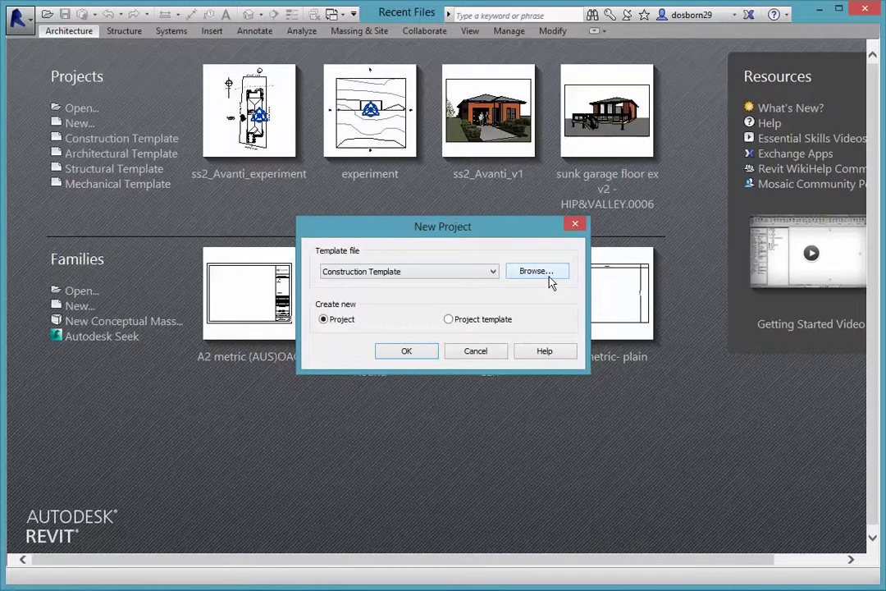
left_click(476, 352)
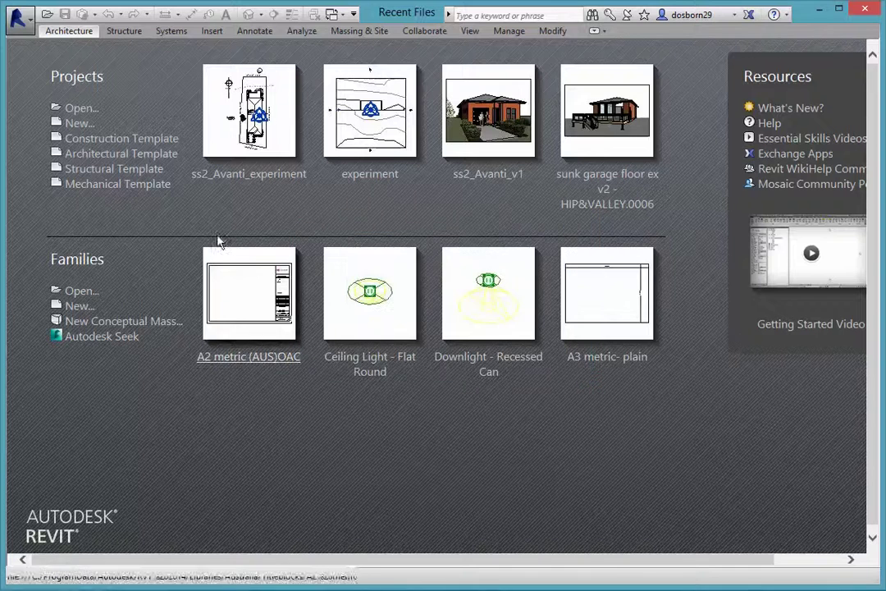
left_click(123, 162)
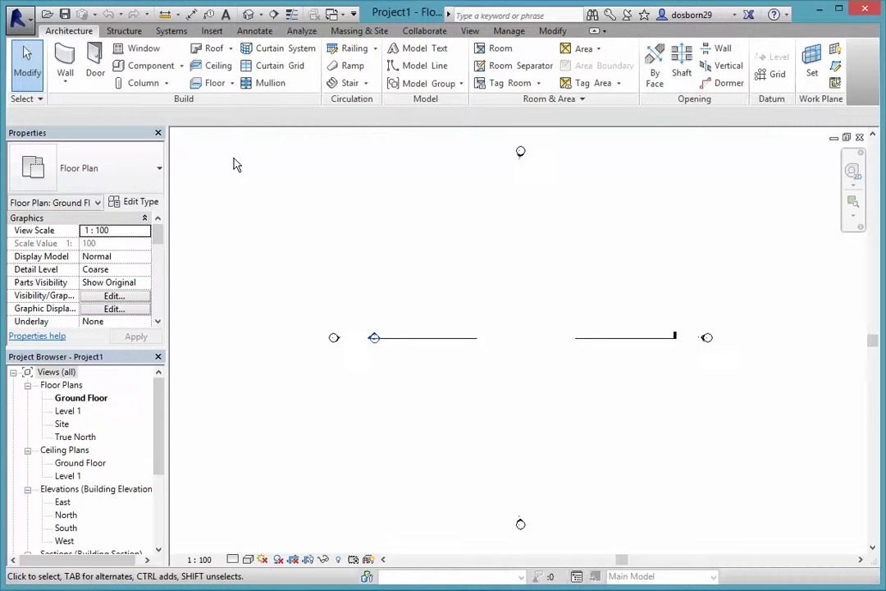
left_click(123, 30)
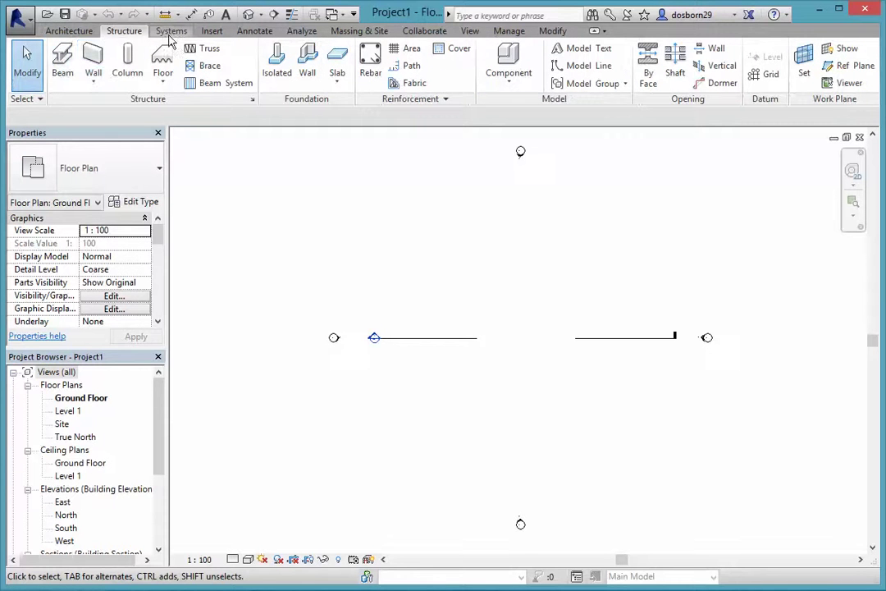
left_click(61, 32)
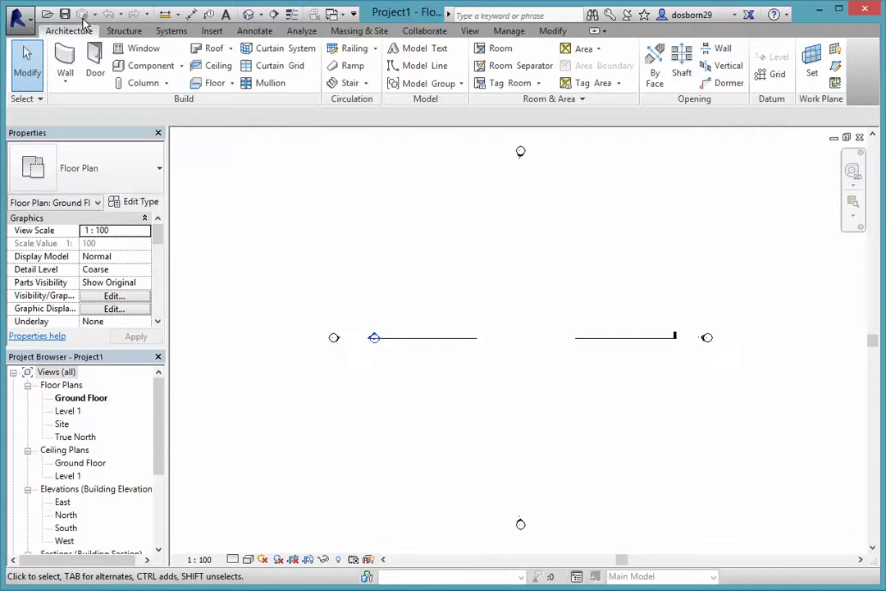
left_click(29, 23)
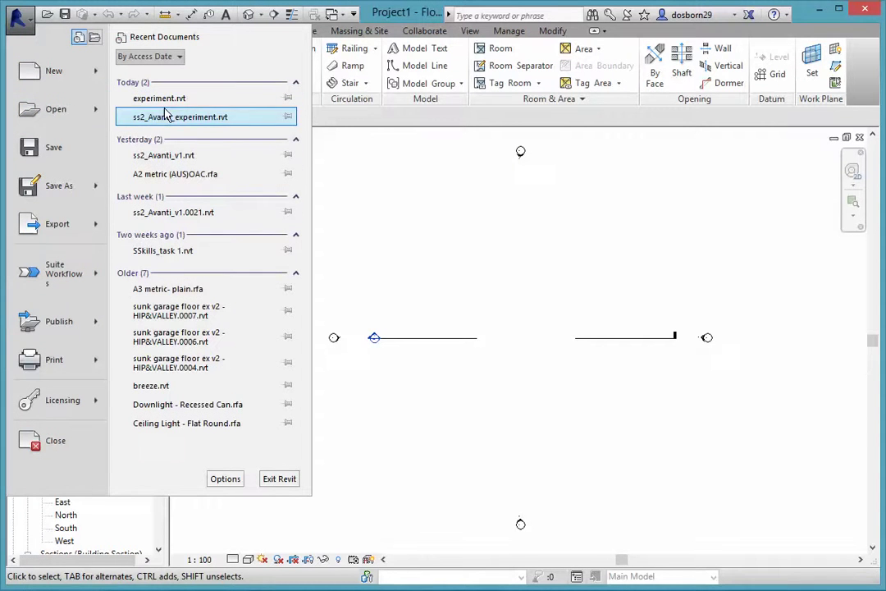
left_click(227, 480)
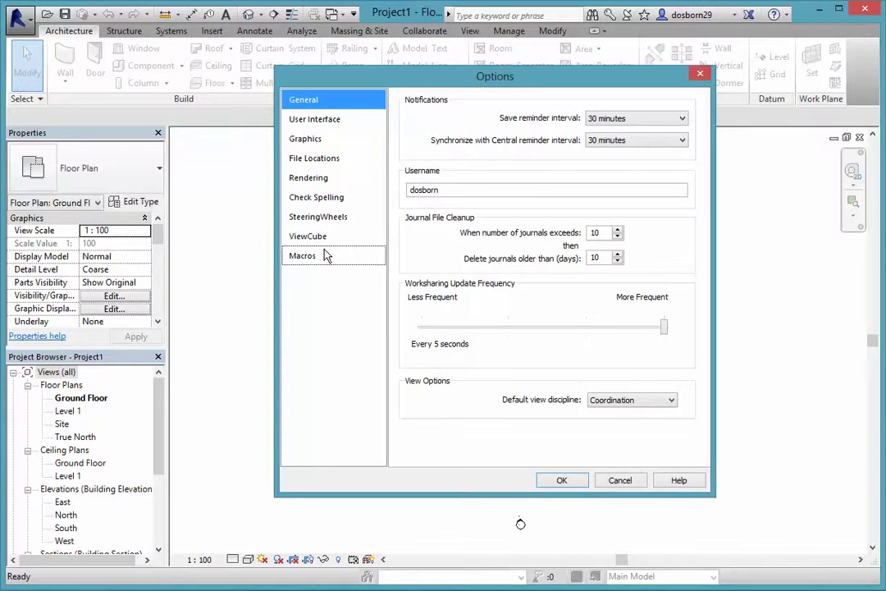
left_click(308, 144)
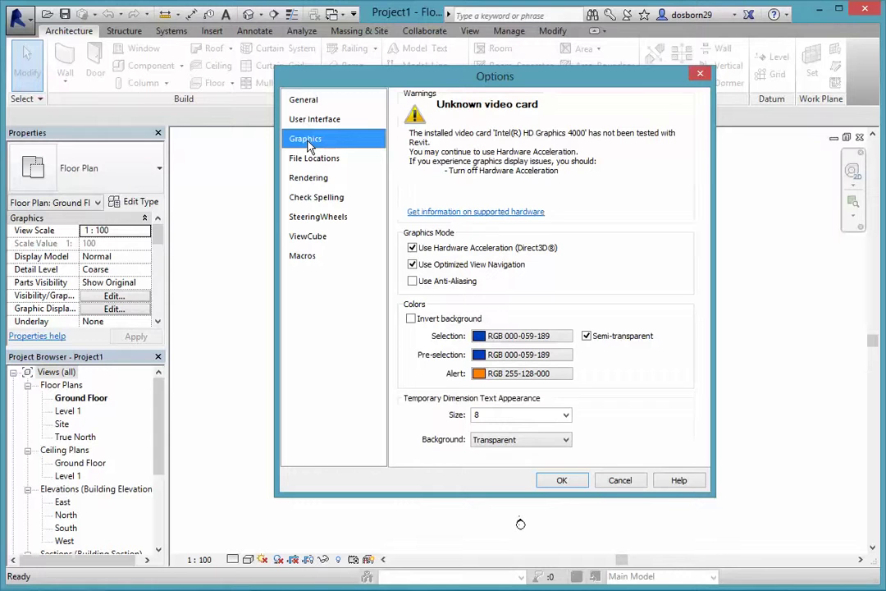
left_click(622, 482)
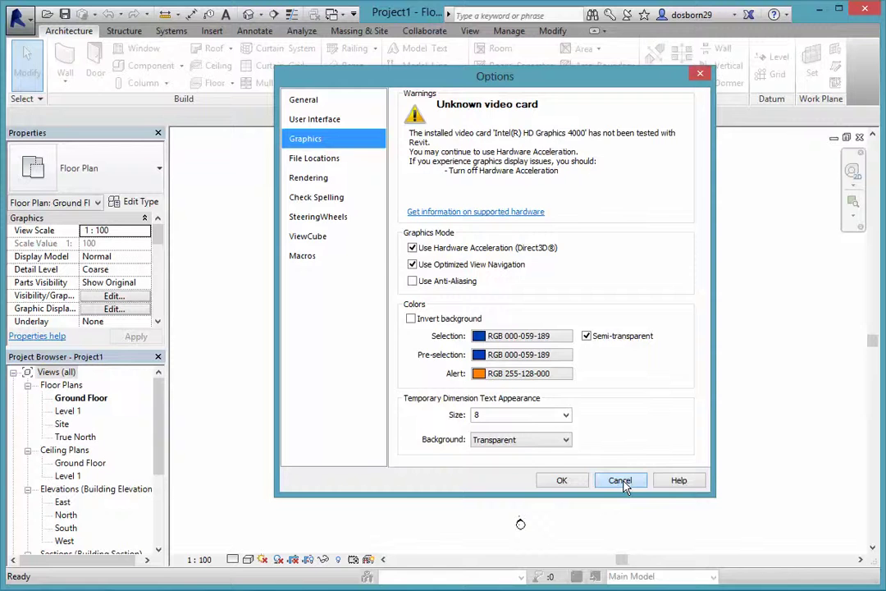
left_click(621, 481)
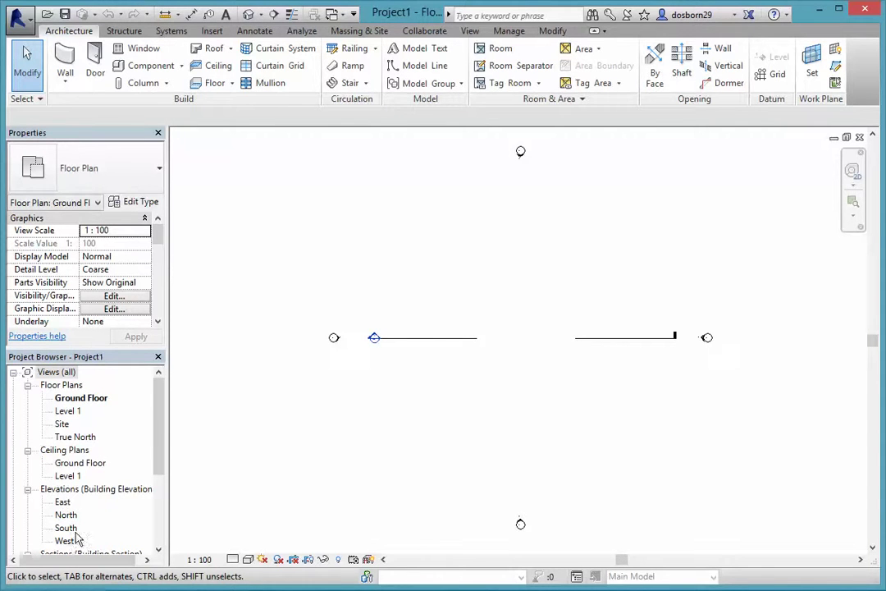
Scroll the Project Browser down to show Sections, Legends, Schedules/Quantities, Sheets and Families.
mouse_move(161, 419)
left_mouse_down()
mouse_move(142, 485)
mouse_move(150, 419)
left_mouse_up()
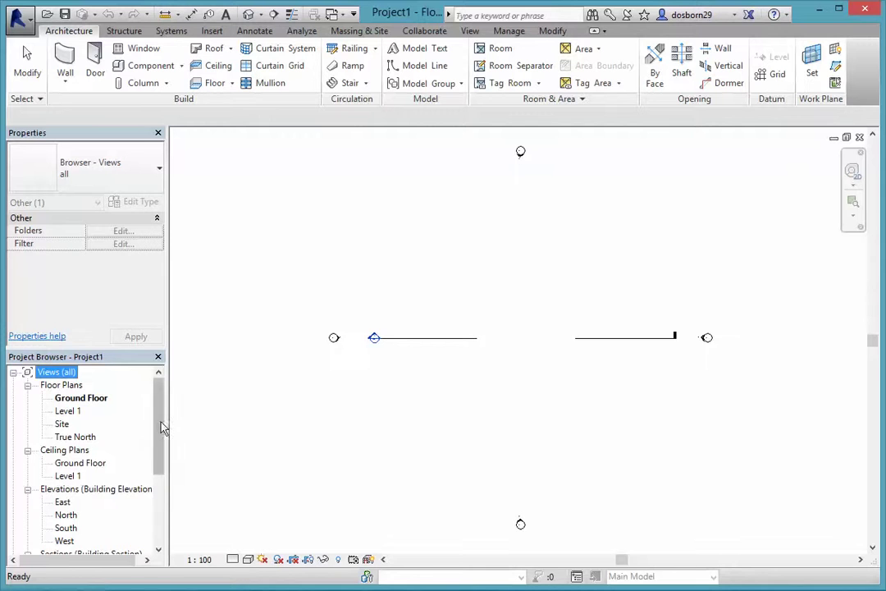
left_click_drag(161, 427, 153, 457)
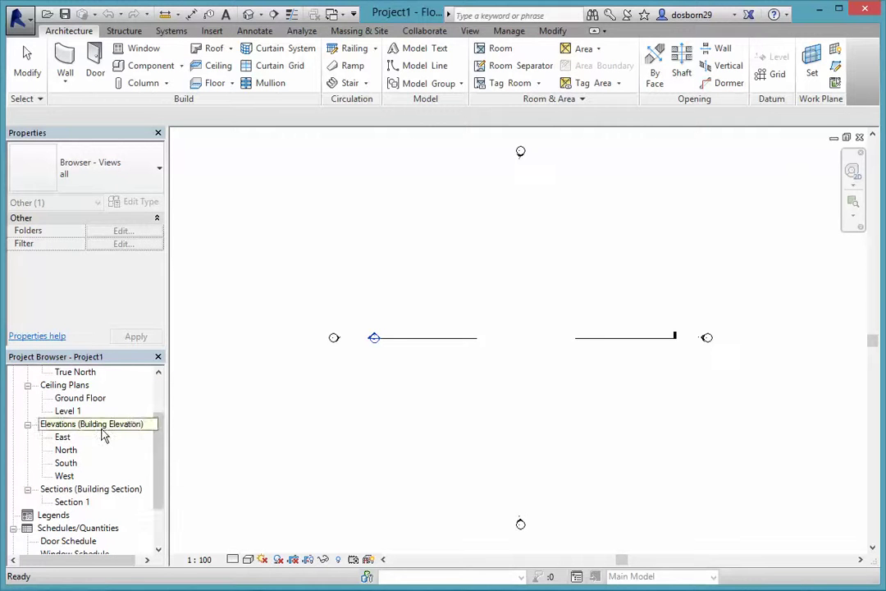
scroll(151, 468, "down", 2)
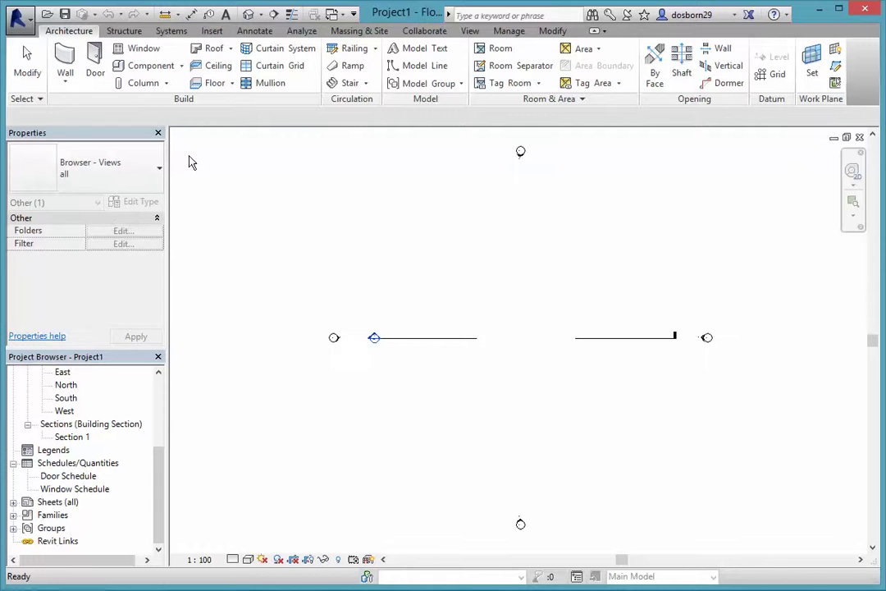
Browse the Manage, Insert, Modify, Collaborate, Massing & Site, Annotate and Architecture tabs, ending on Manage.
left_click(508, 33)
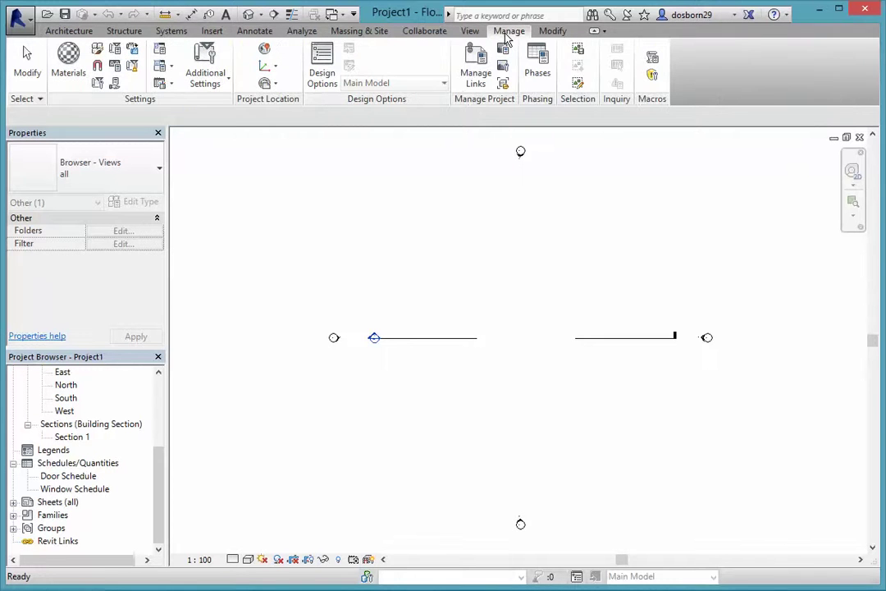
left_click(213, 33)
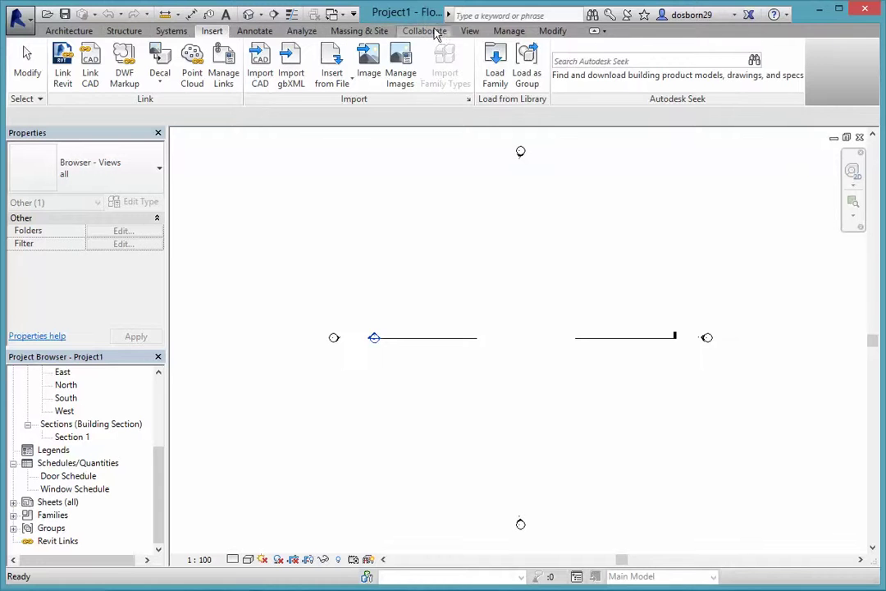
left_click(509, 31)
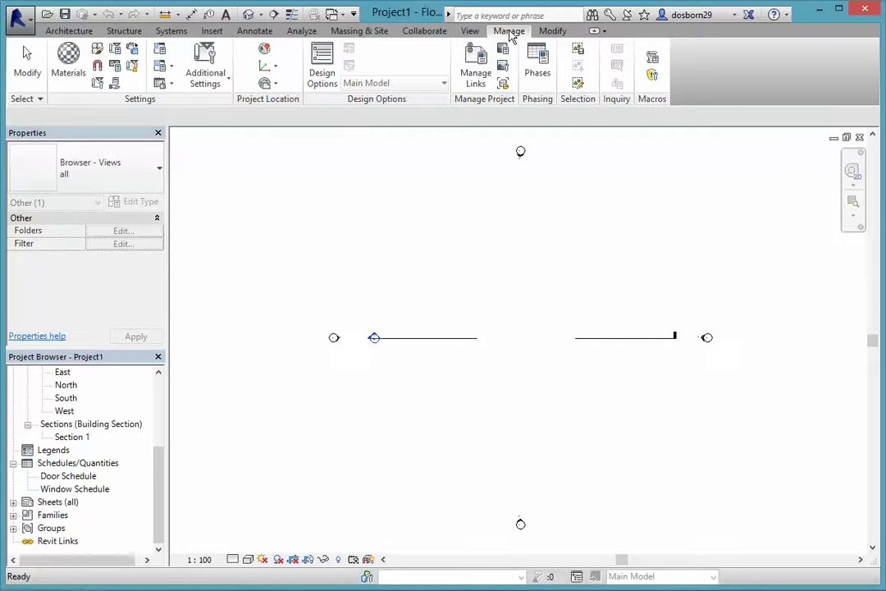
left_click(551, 31)
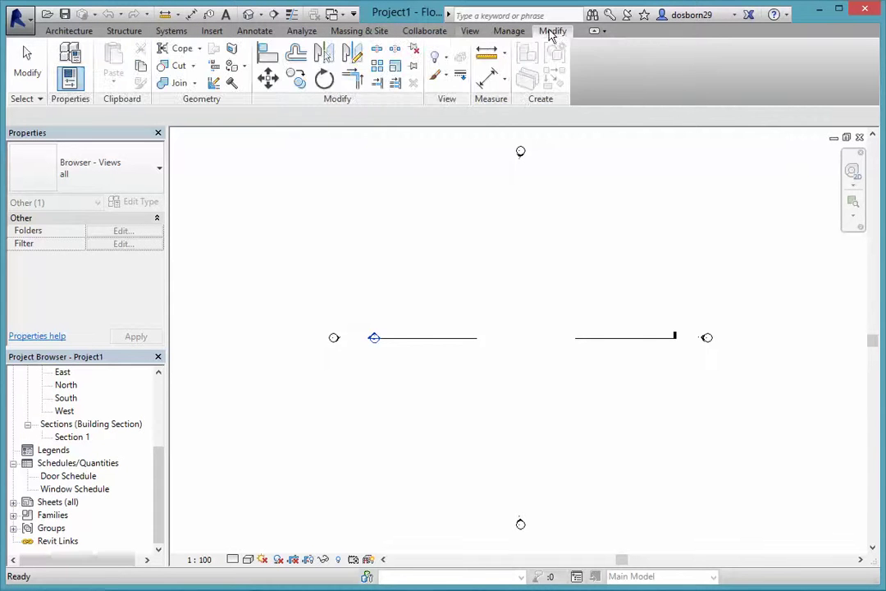
left_click(431, 33)
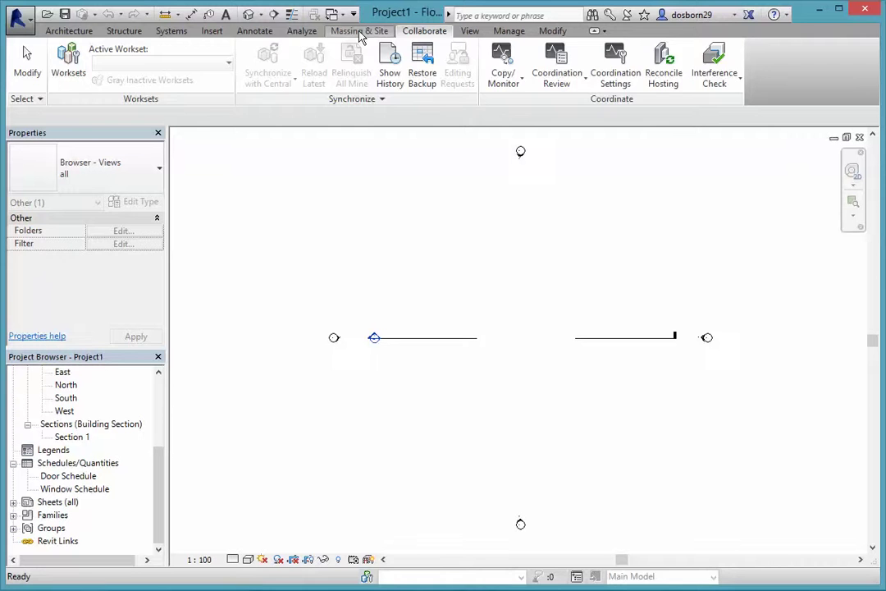
left_click(361, 33)
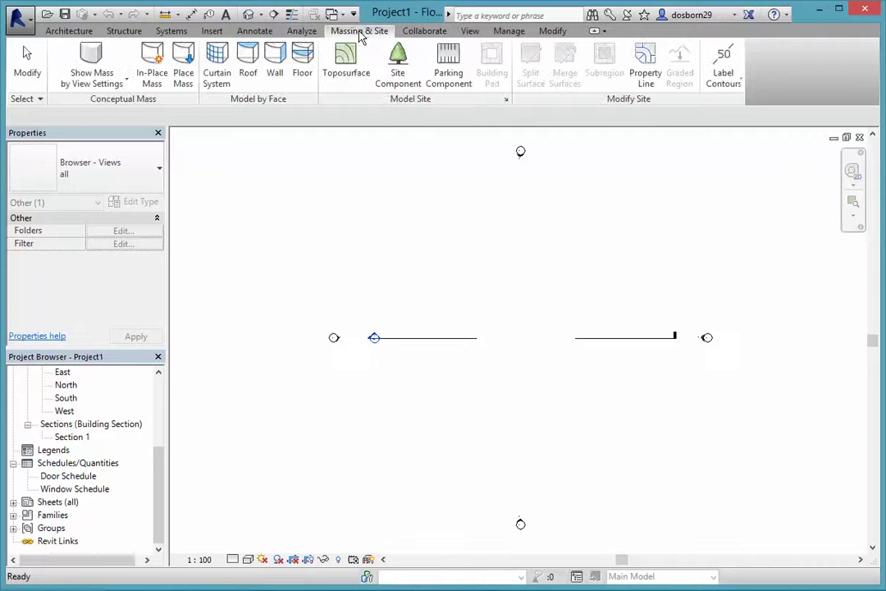
left_click(247, 33)
left_click(212, 33)
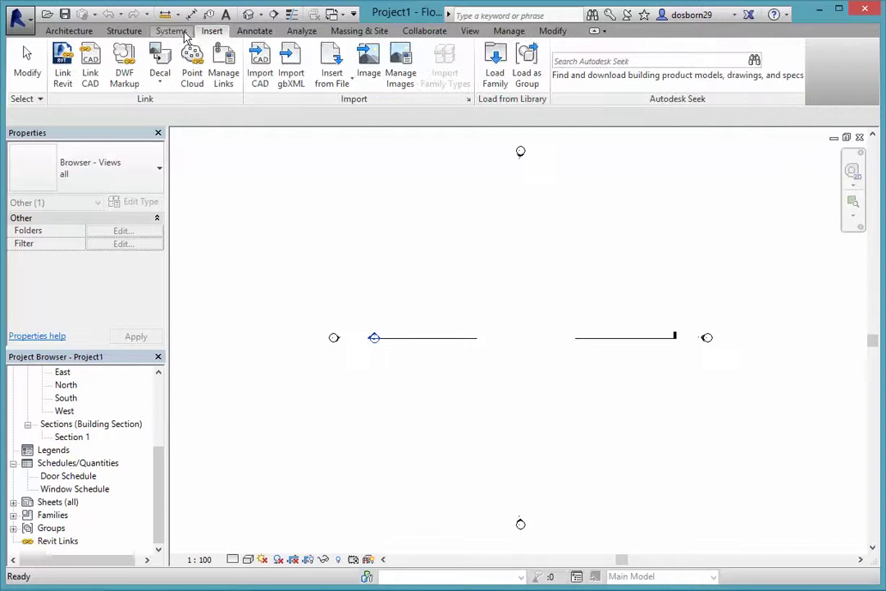
left_click(82, 32)
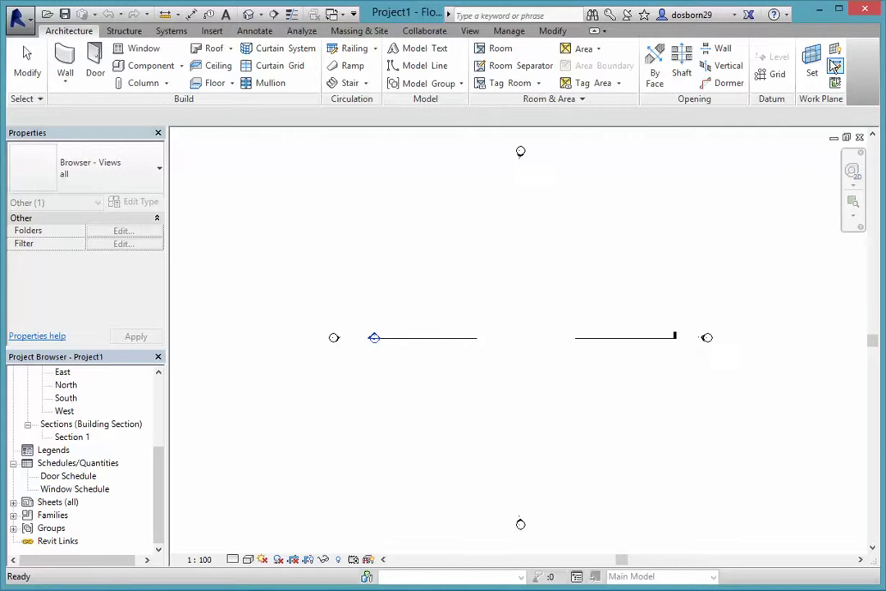
left_click(509, 31)
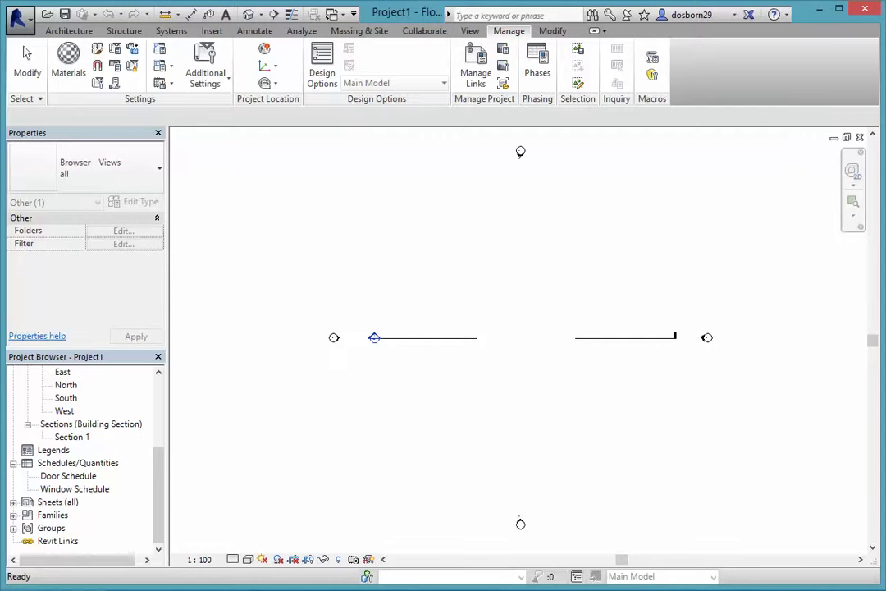
left_click(469, 31)
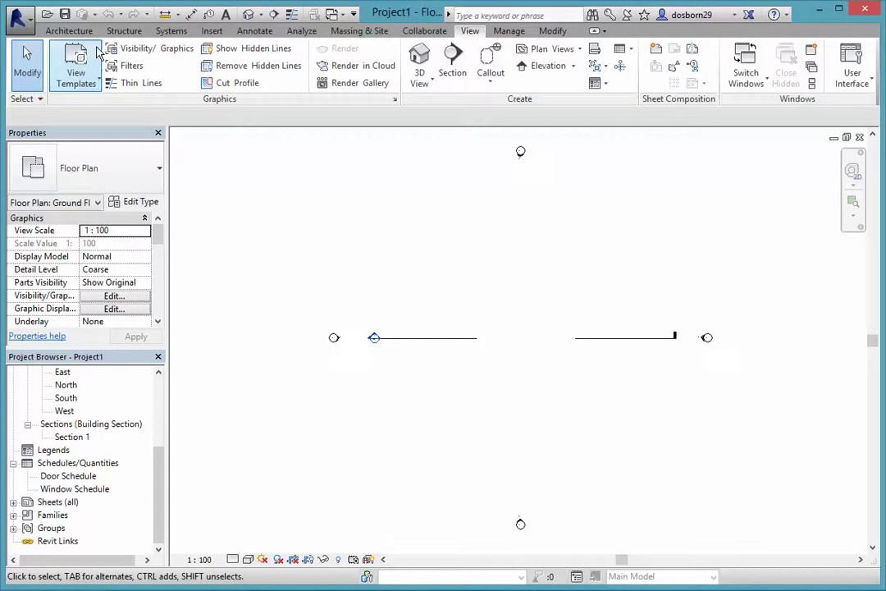
left_click(424, 30)
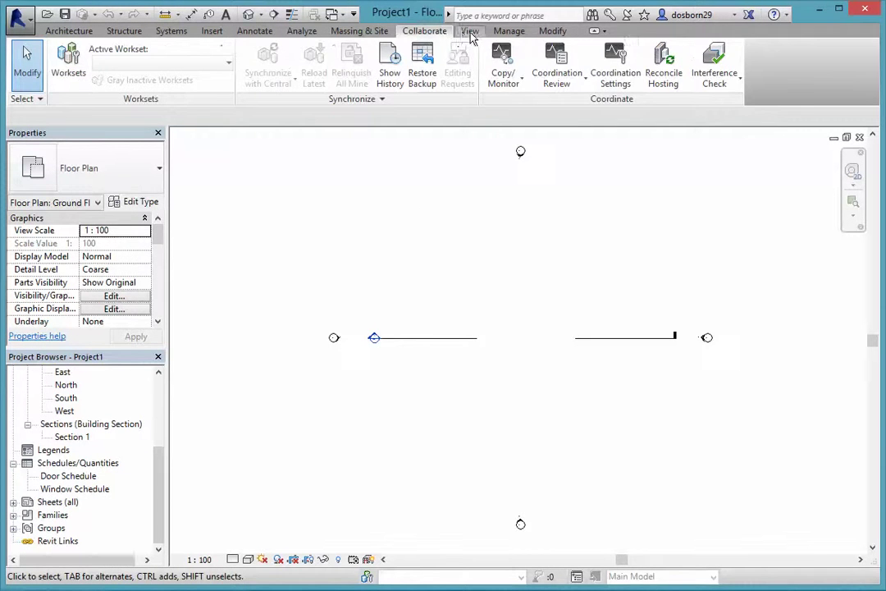
left_click(469, 31)
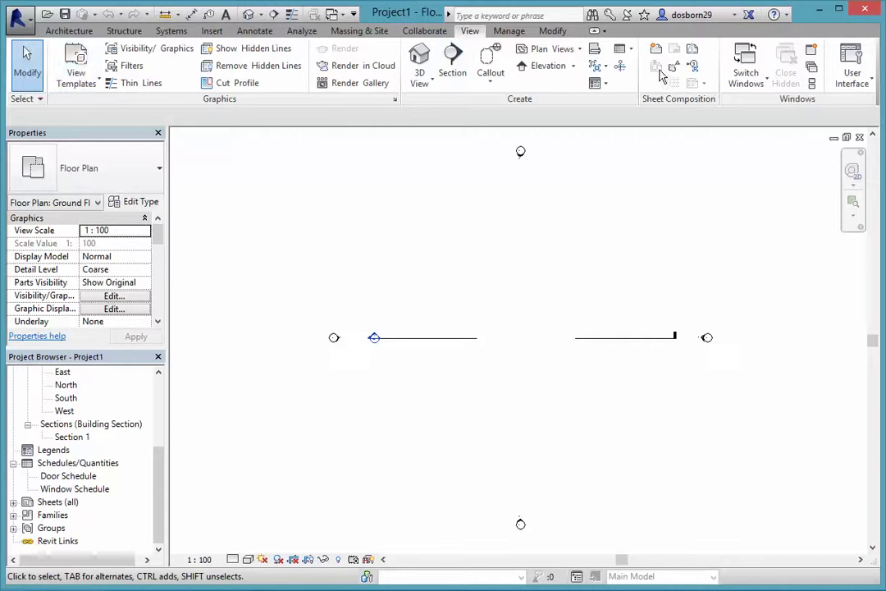
left_click(863, 82)
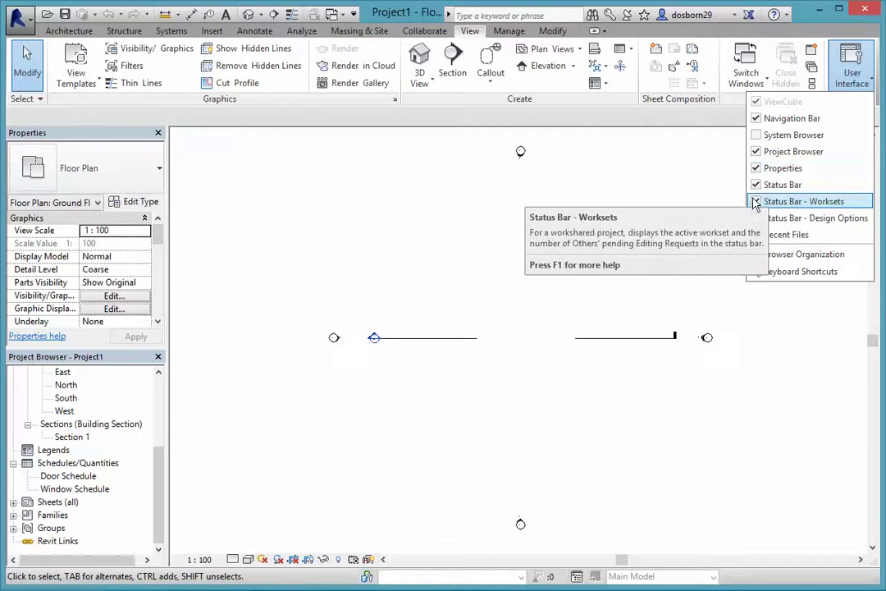
left_click(621, 237)
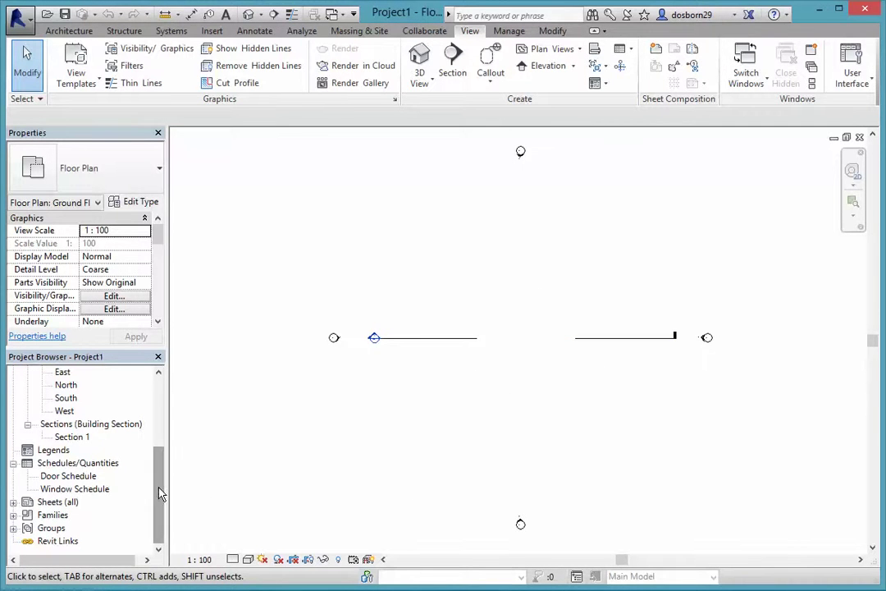
left_click_drag(162, 495, 166, 415)
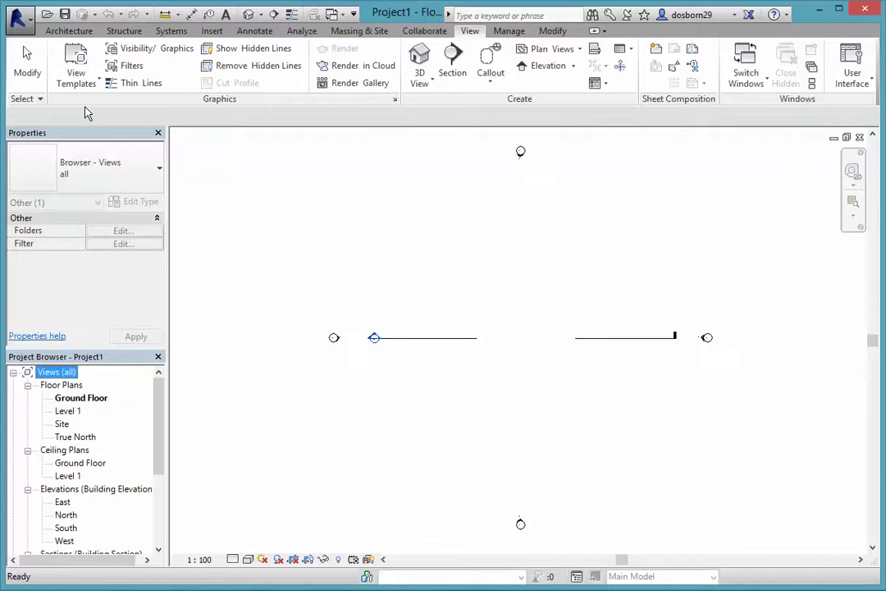
Start the Architecture Wall tool and browse wall types, keeping Basic Wall Double brick - 270.
left_click(70, 32)
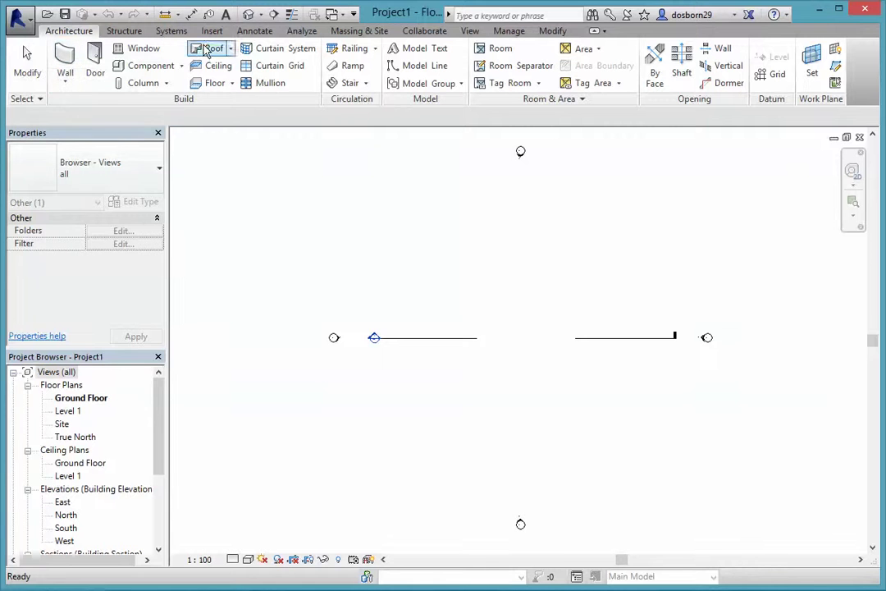
left_click(66, 74)
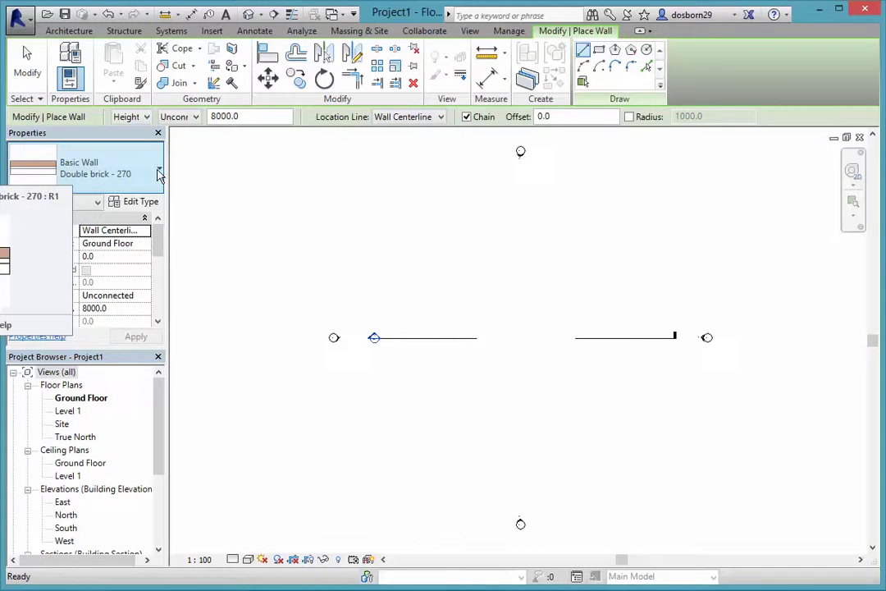
left_click(159, 175)
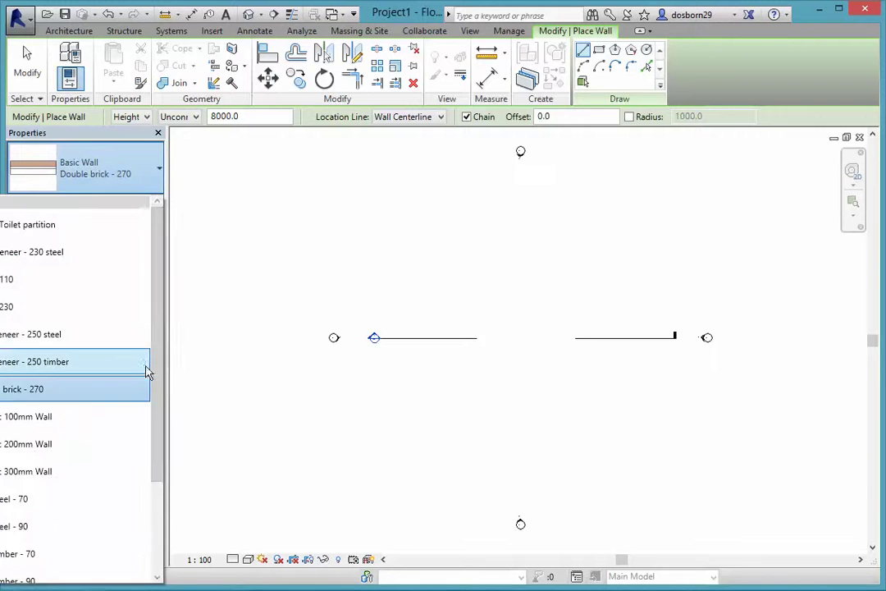
left_click_drag(161, 328, 162, 306)
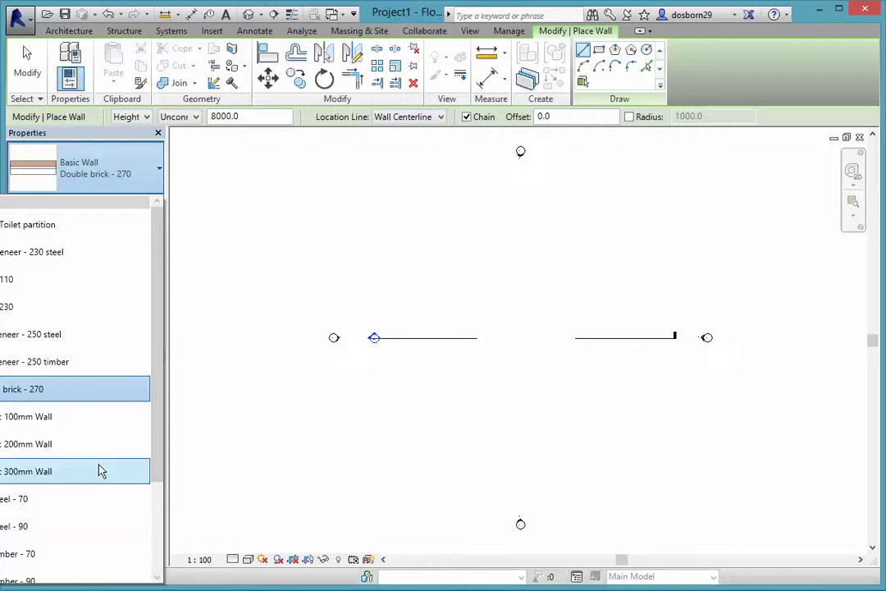
left_click_drag(155, 409, 151, 487)
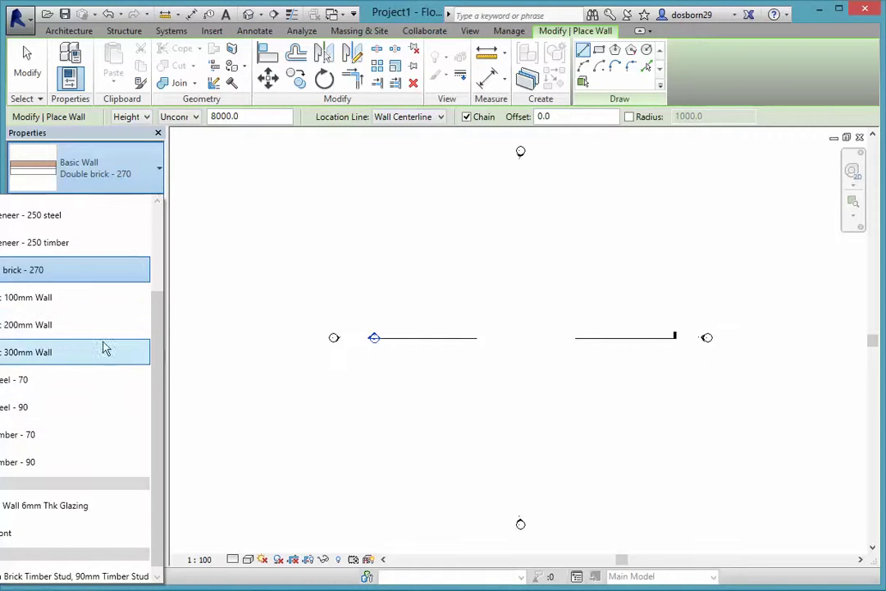
left_click_drag(158, 361, 168, 292)
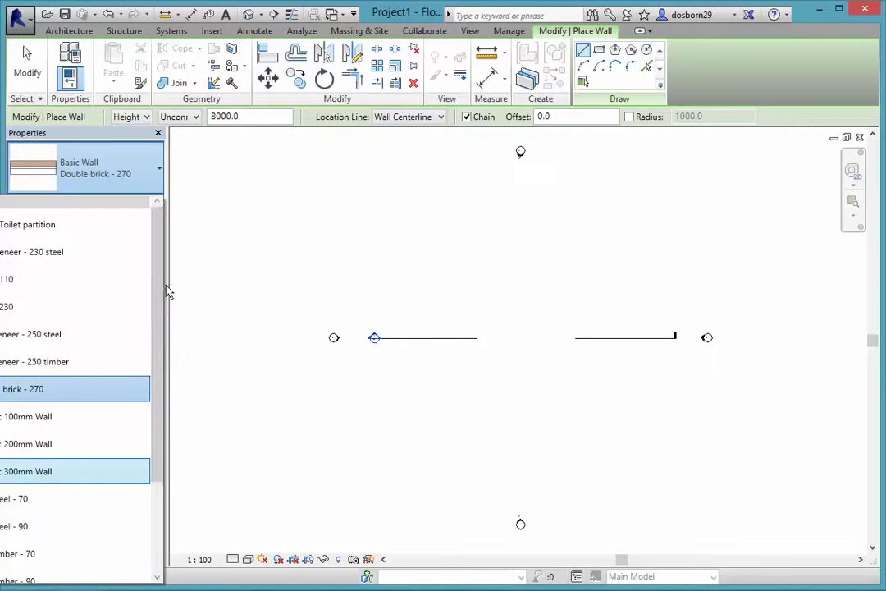
Set the walls' Top Constraint to Up to level: Level 1, giving a 4000.0 height.
left_click(5, 394)
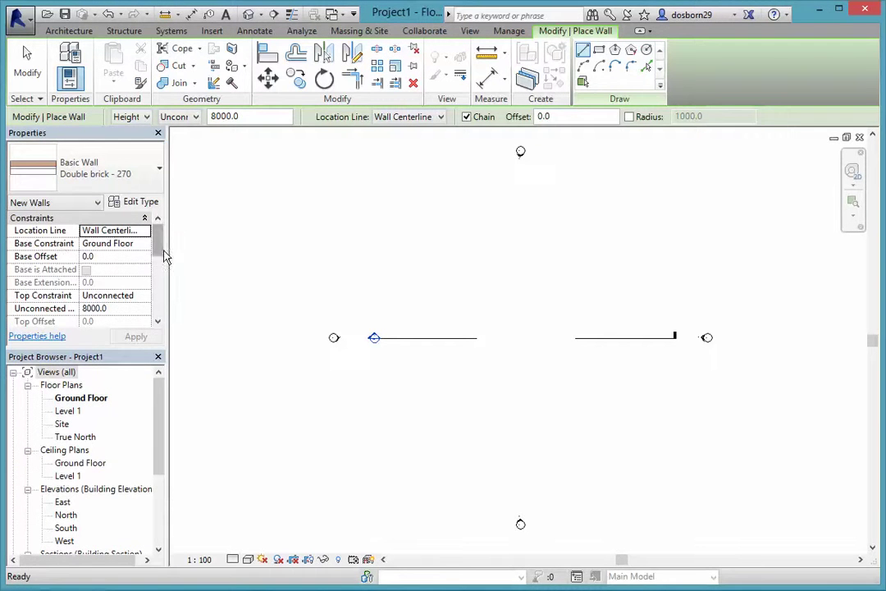
mouse_move(161, 255)
left_mouse_down()
mouse_move(159, 278)
mouse_move(158, 243)
left_mouse_up()
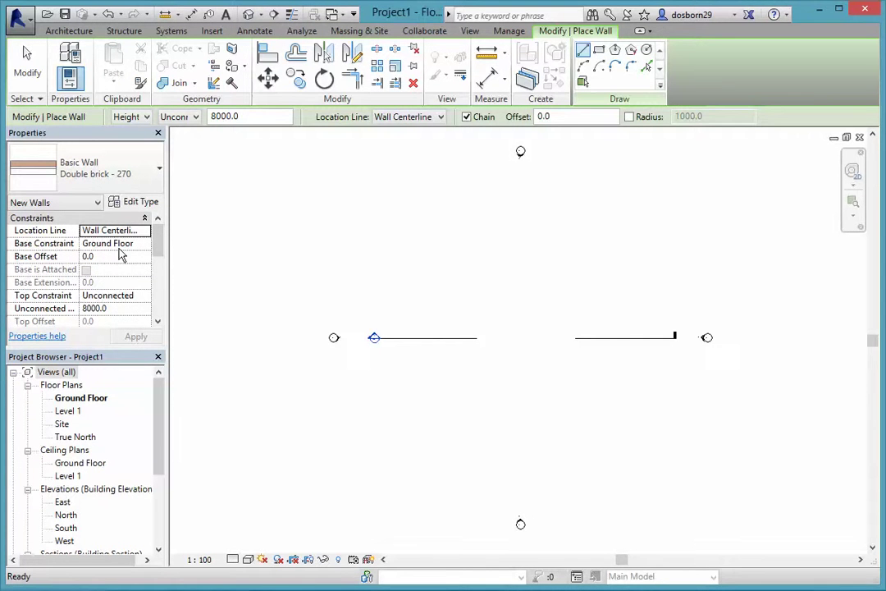
left_click(131, 296)
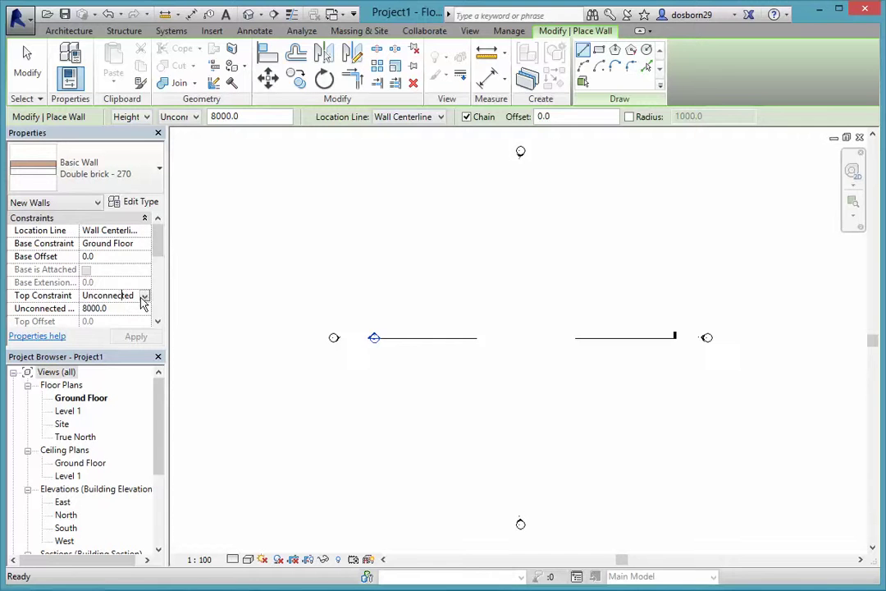
left_click(145, 297)
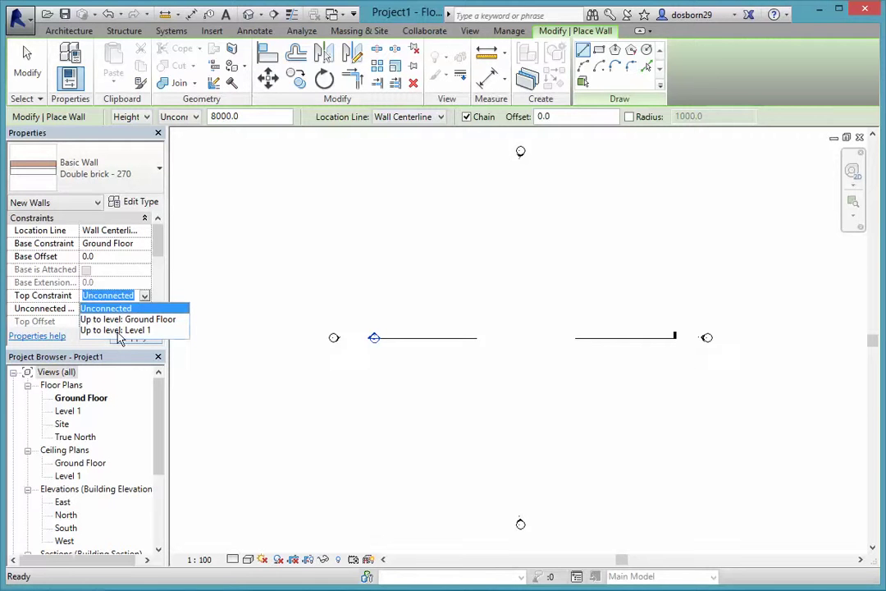
left_click(117, 330)
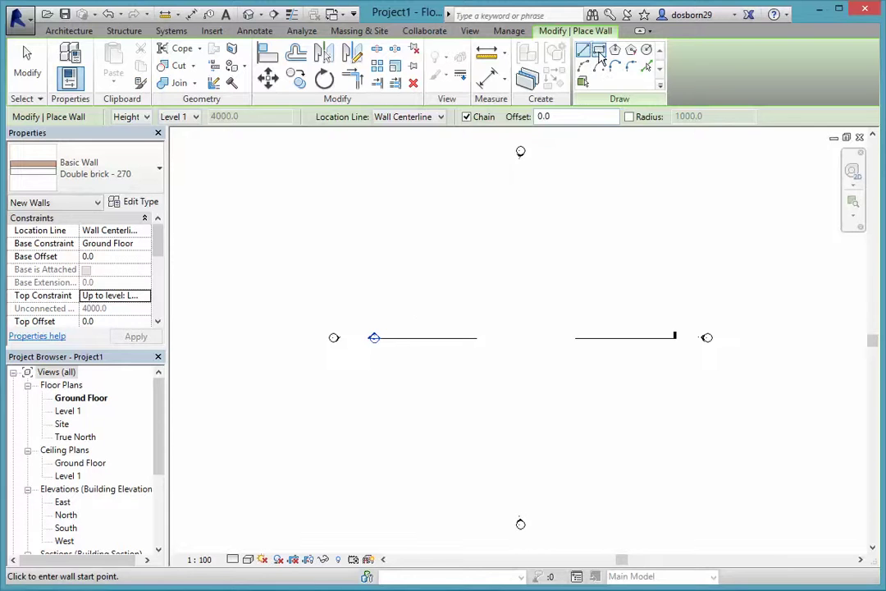
Draw a roughly 12730 × 8730 rectangle of Double brick - 270 walls using the Rectangle option.
left_click(599, 50)
left_click(479, 287)
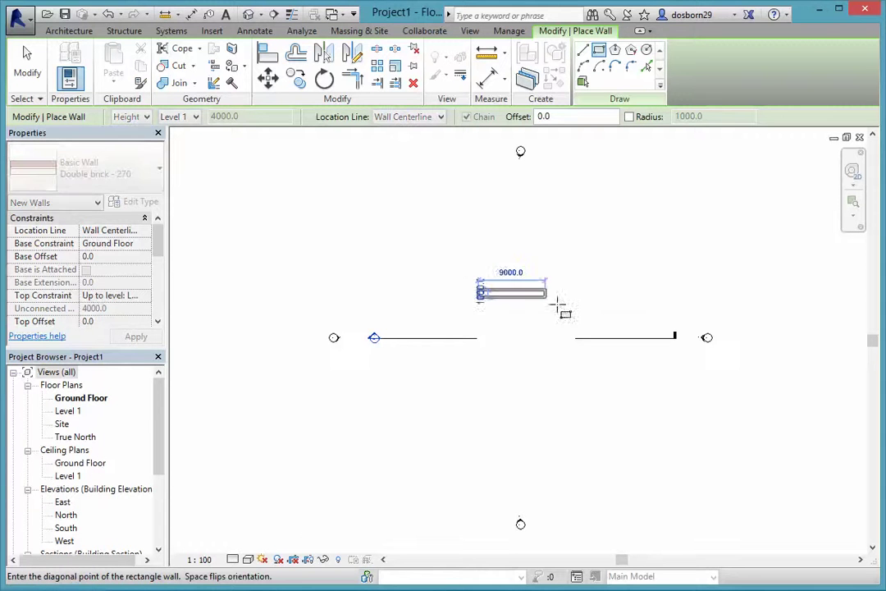
left_click(575, 356)
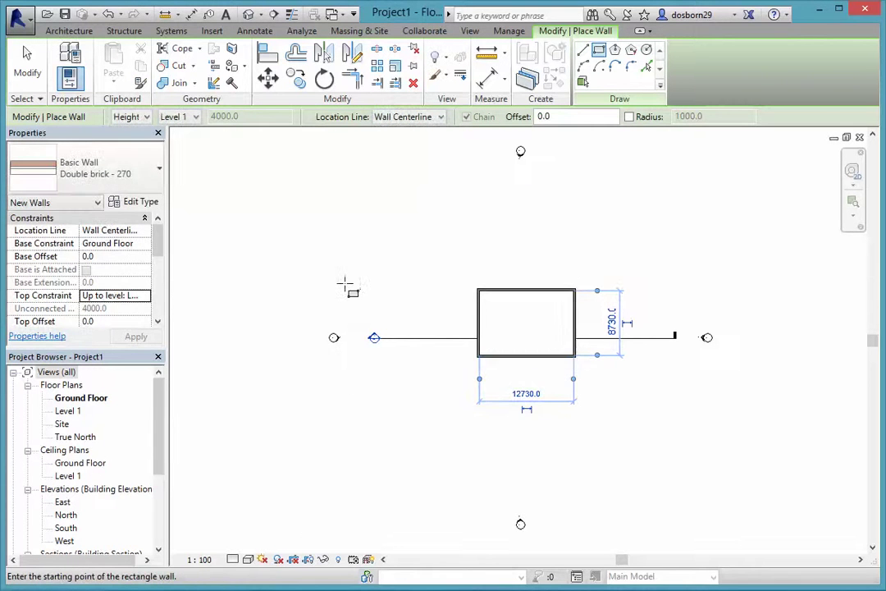
key("Escape")
key("Escape")
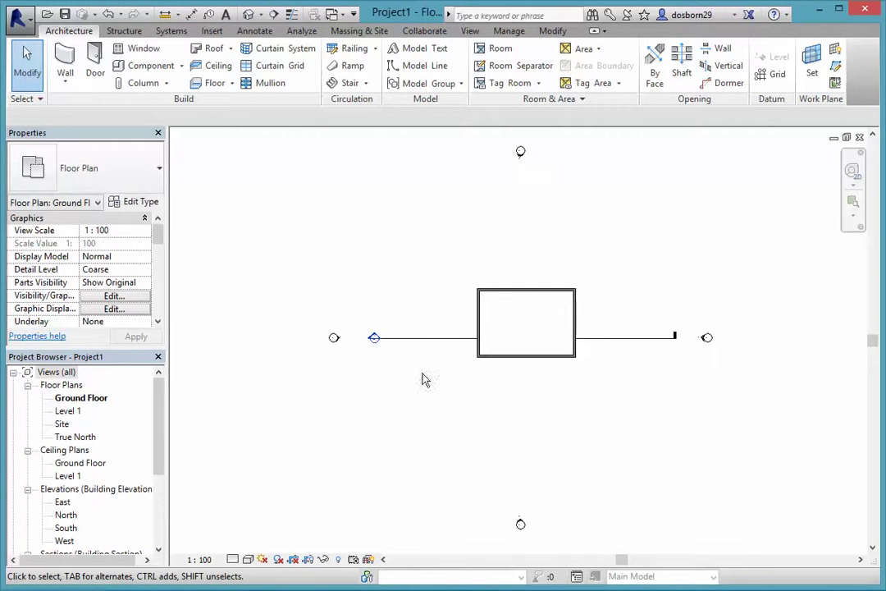
left_click(94, 399)
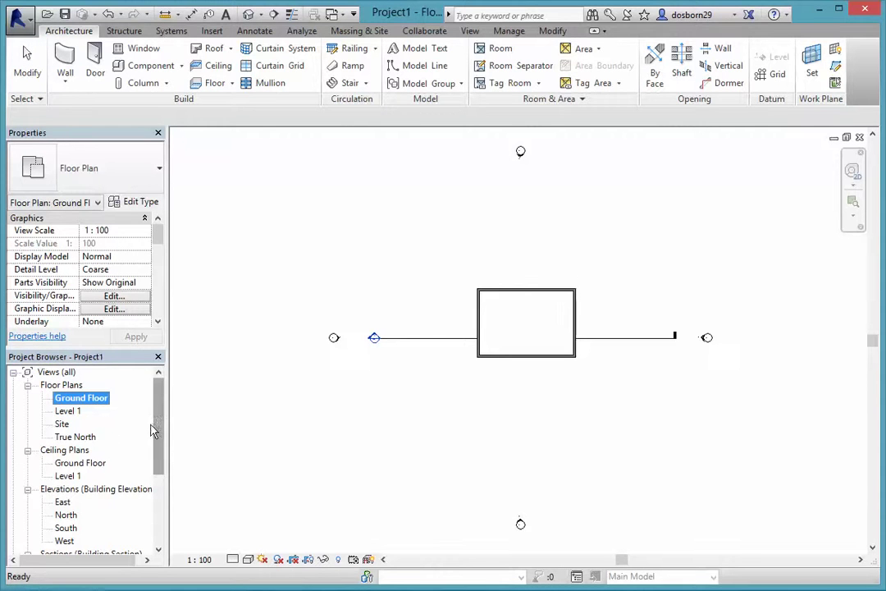
scroll(78, 480, "down", 3)
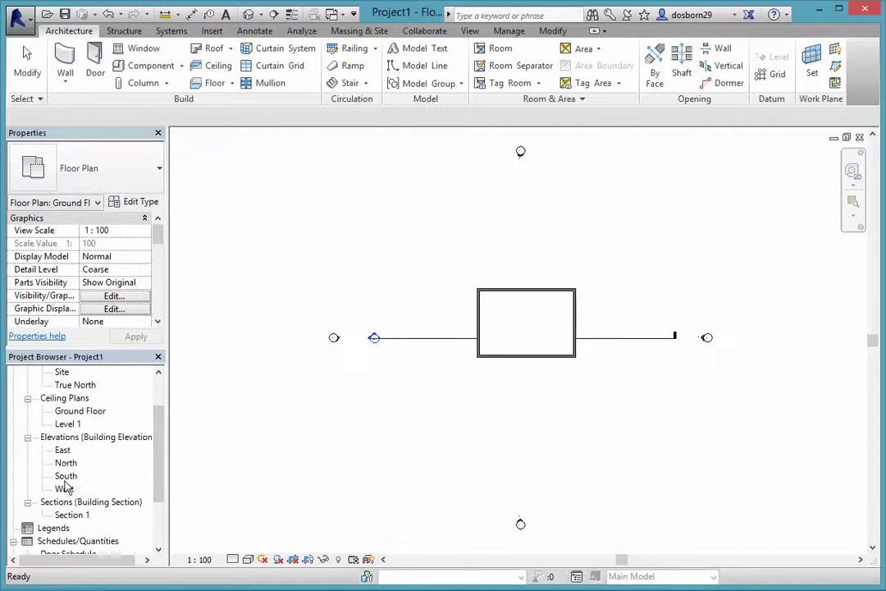
Open the North, South and finally West elevations from the Project Browser.
double_click(65, 463)
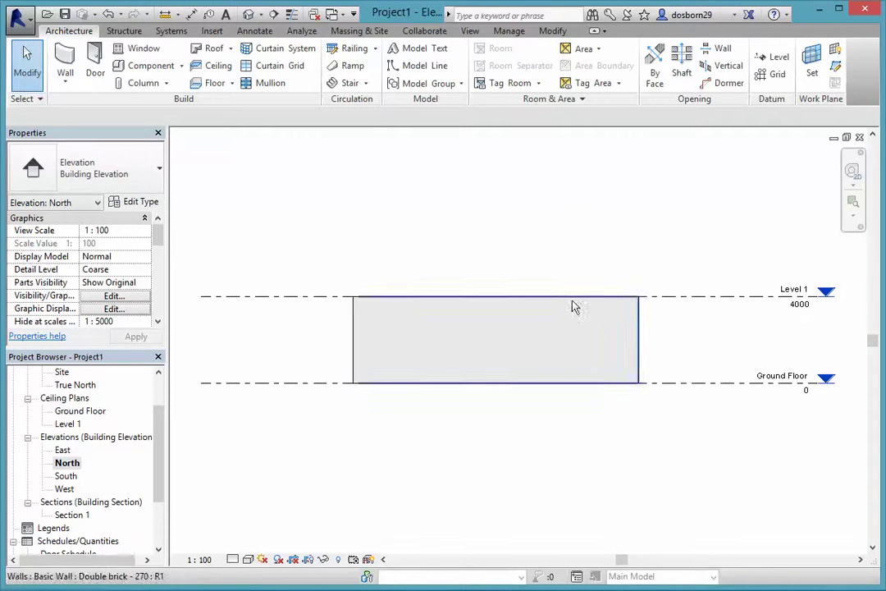
double_click(62, 479)
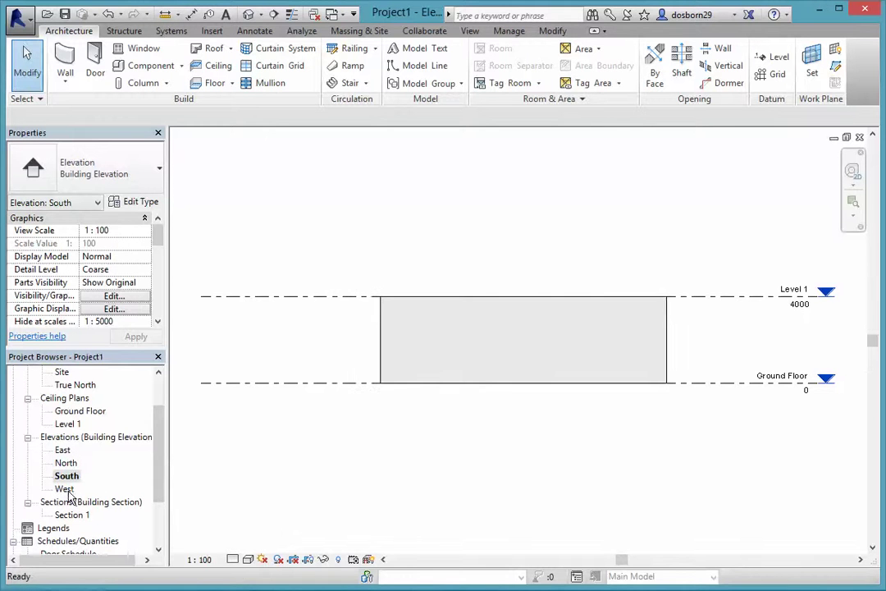
double_click(66, 490)
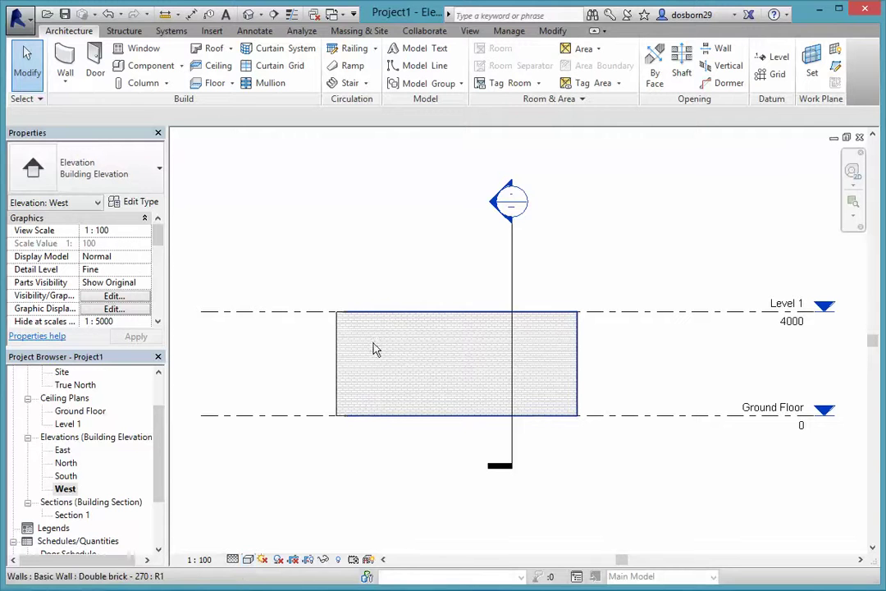
Keep Fine detail and try Hidden Line, Shaded and Consistent Colors before settling on Realistic.
left_click(234, 558)
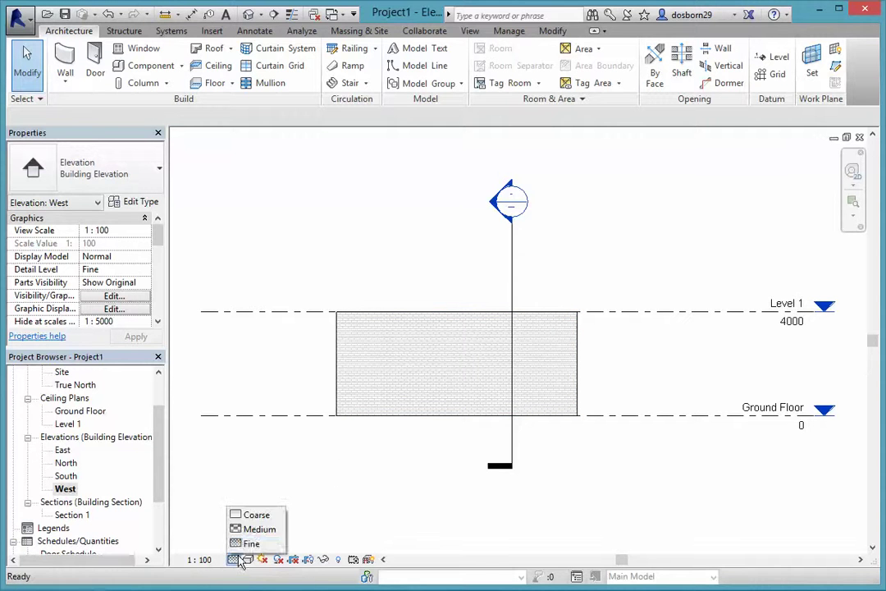
left_click(251, 543)
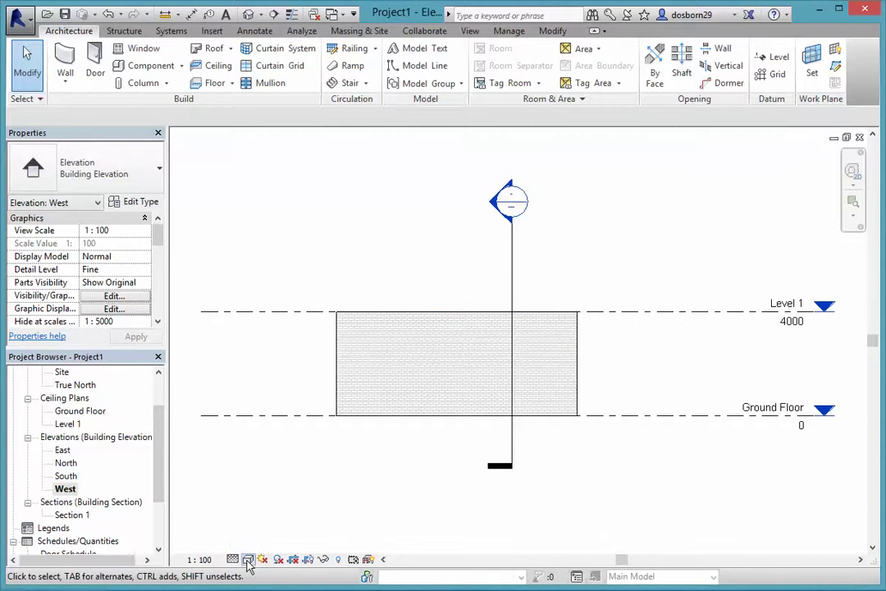
left_click(247, 558)
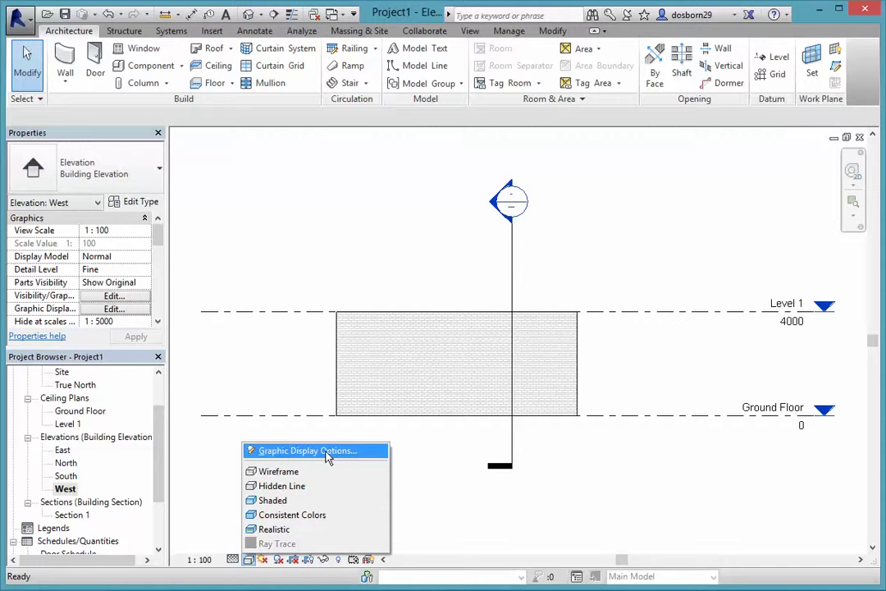
left_click(271, 488)
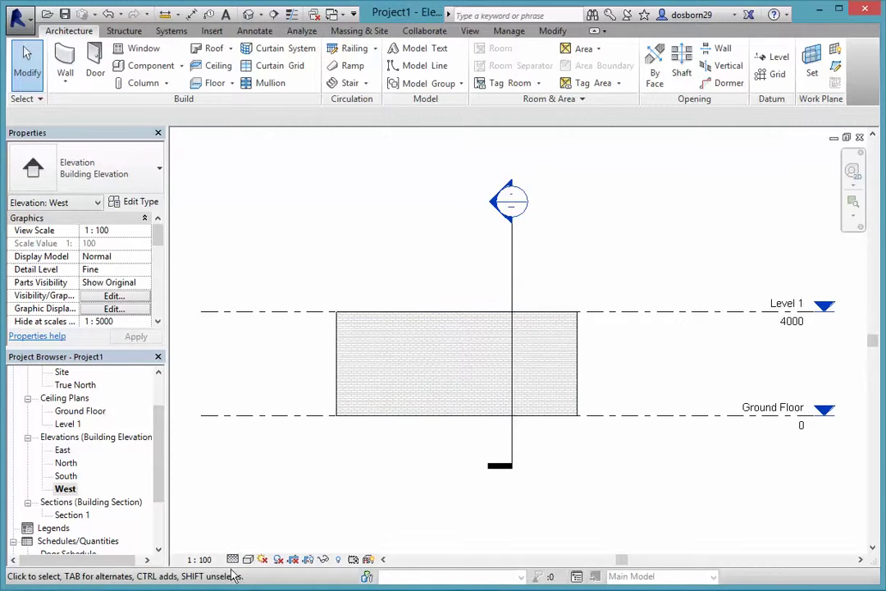
left_click(248, 558)
left_click(271, 500)
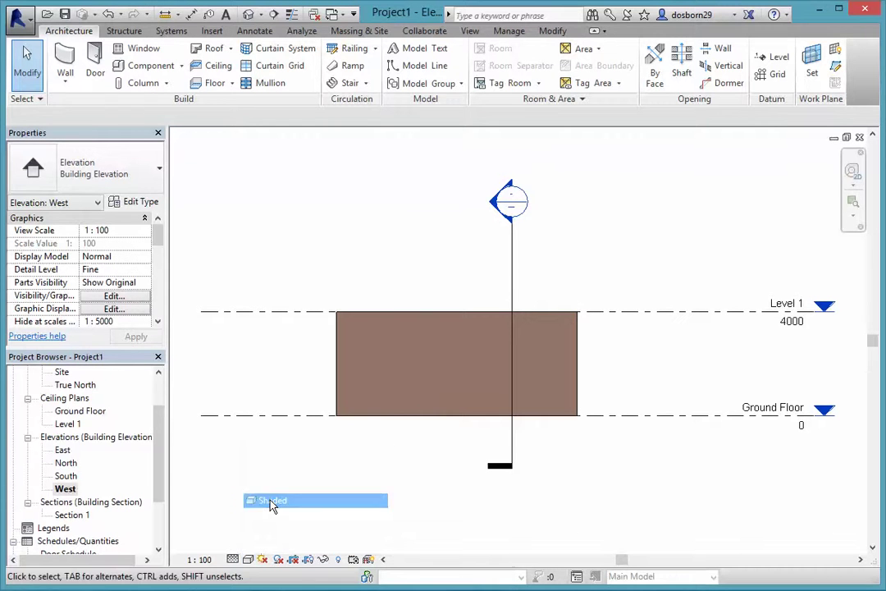
left_click(248, 558)
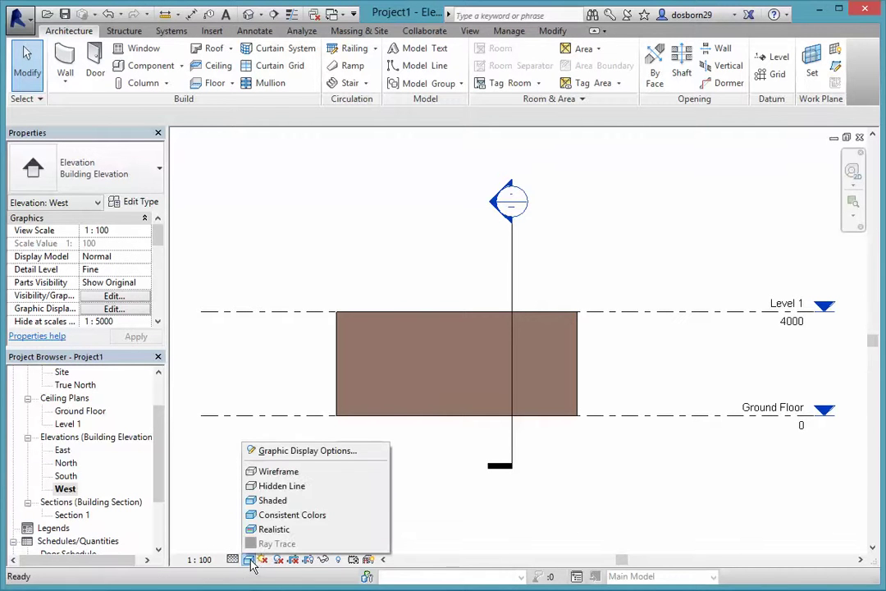
left_click(275, 515)
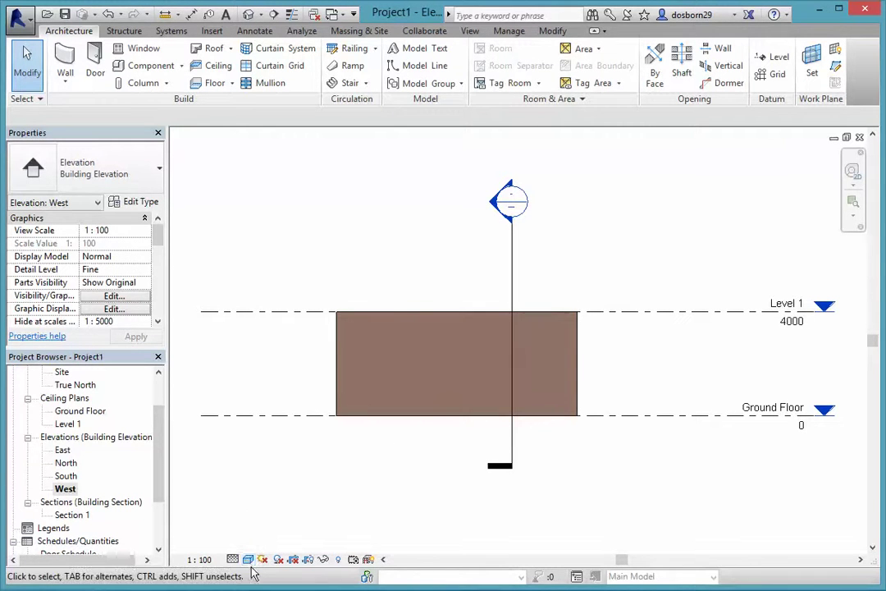
left_click(248, 559)
left_click(278, 531)
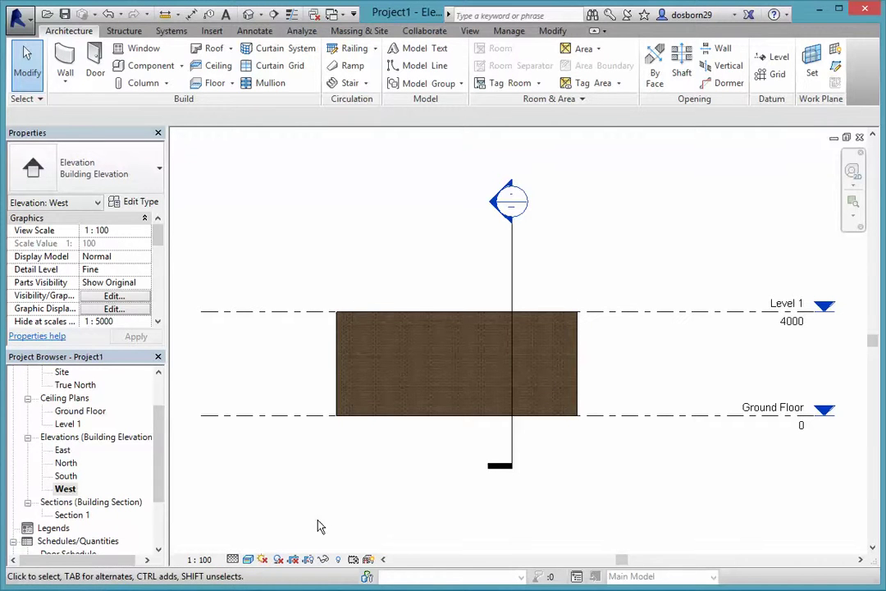
left_click(250, 560)
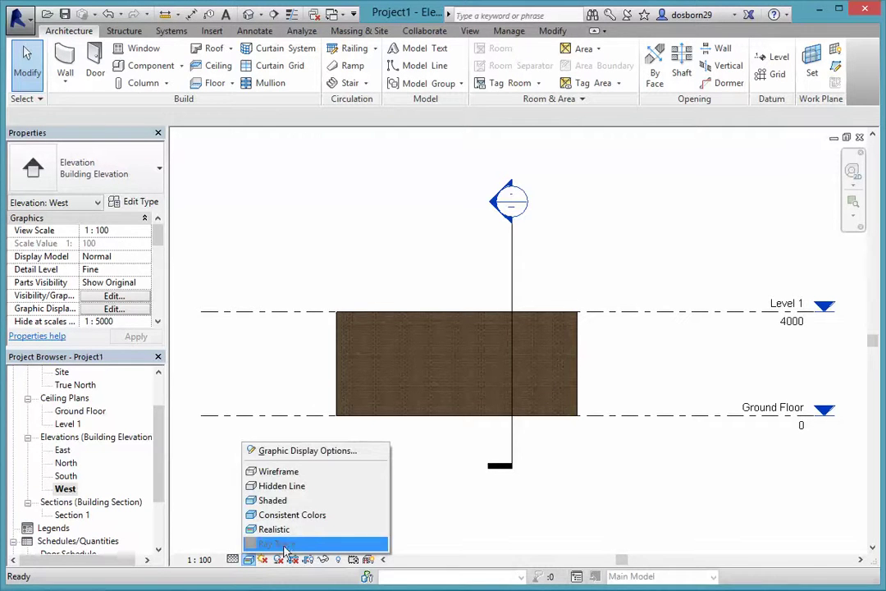
left_click(222, 510)
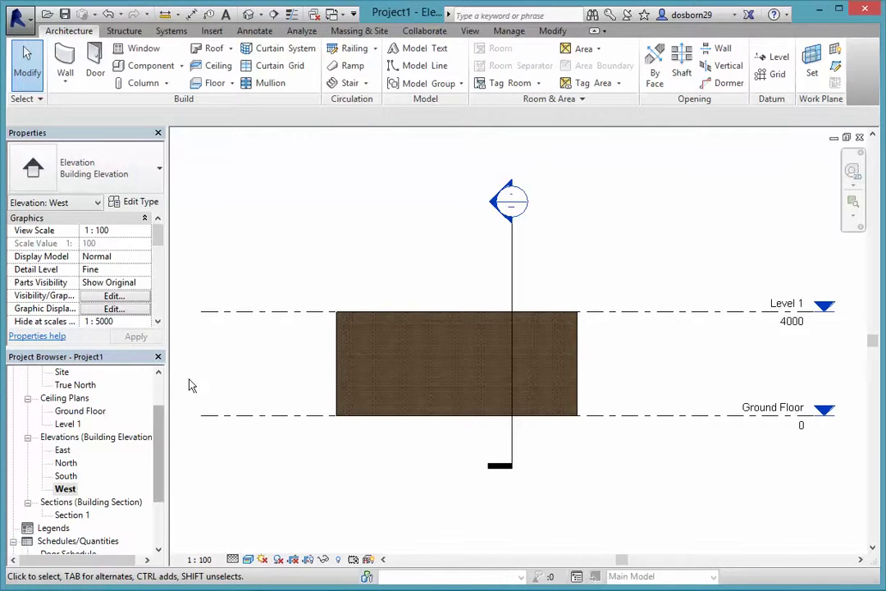
Open the default 3D view rendered in Realistic visual style.
left_click(248, 15)
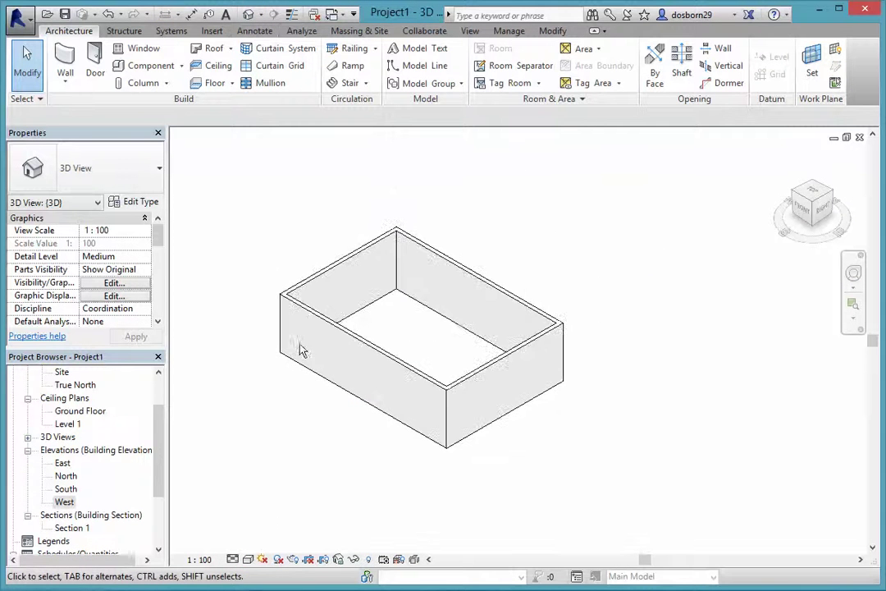
left_click(248, 558)
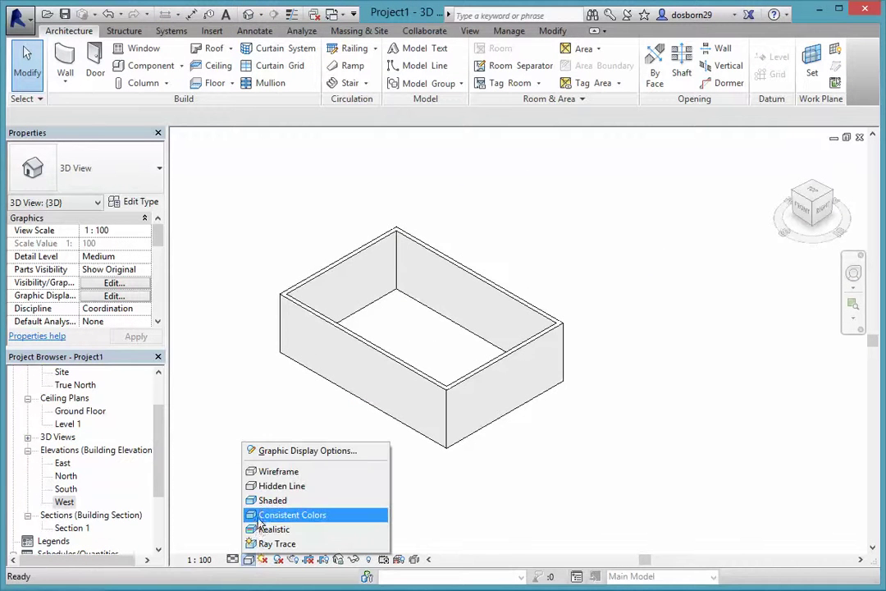
left_click(264, 530)
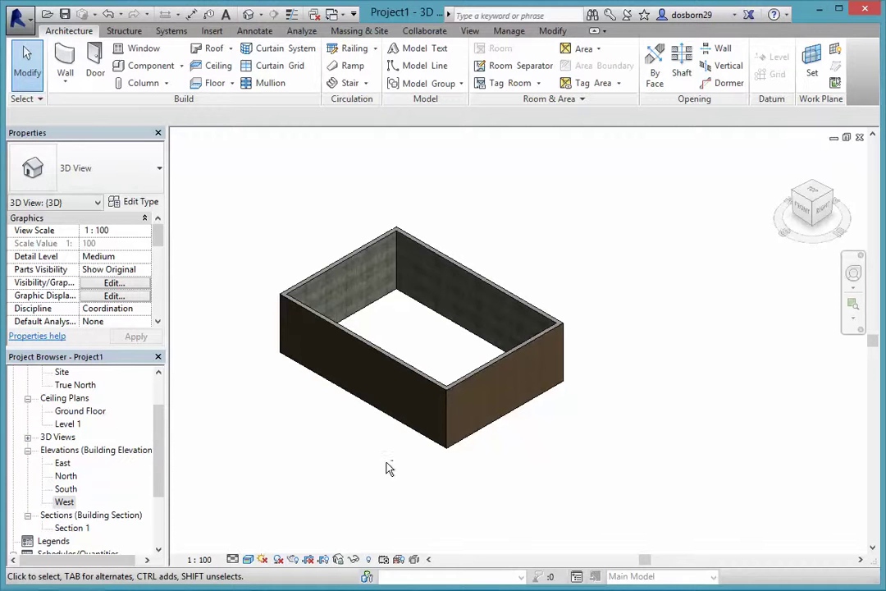
Orbit the wall box to view it from below, face it FRONT, then select Ground Floor.
middle_click_drag(396, 467, 324, 478)
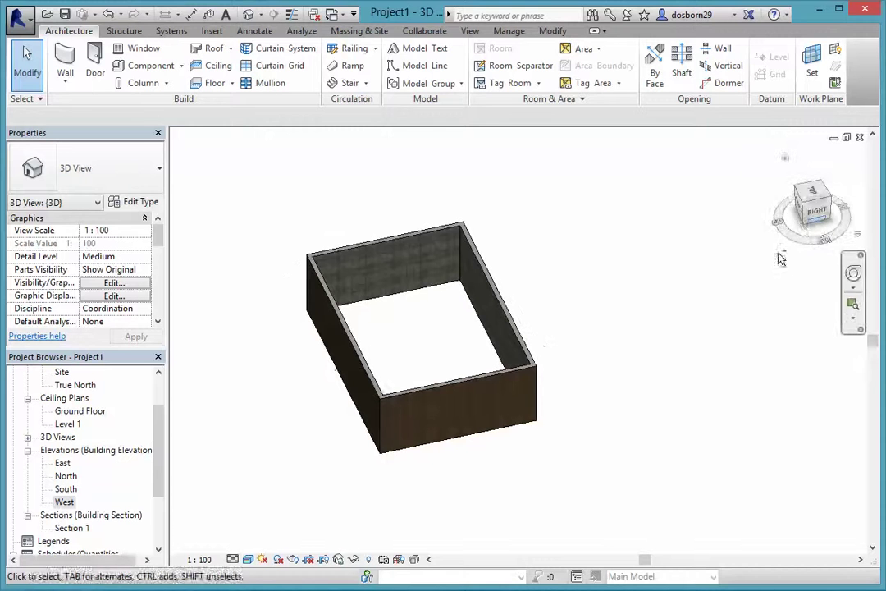
middle_click_drag(429, 466, 439, 472, "shift")
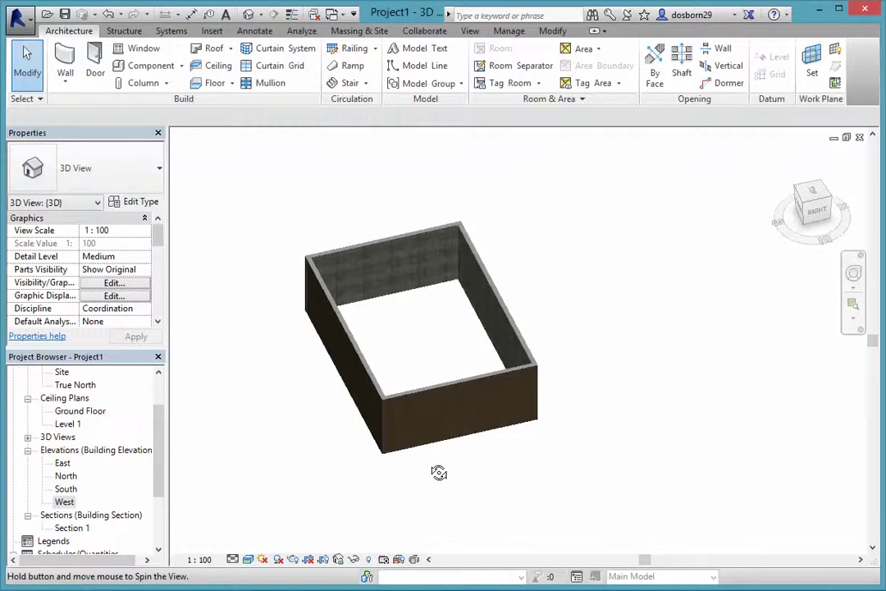
left_click_drag(438, 472, 589, 408)
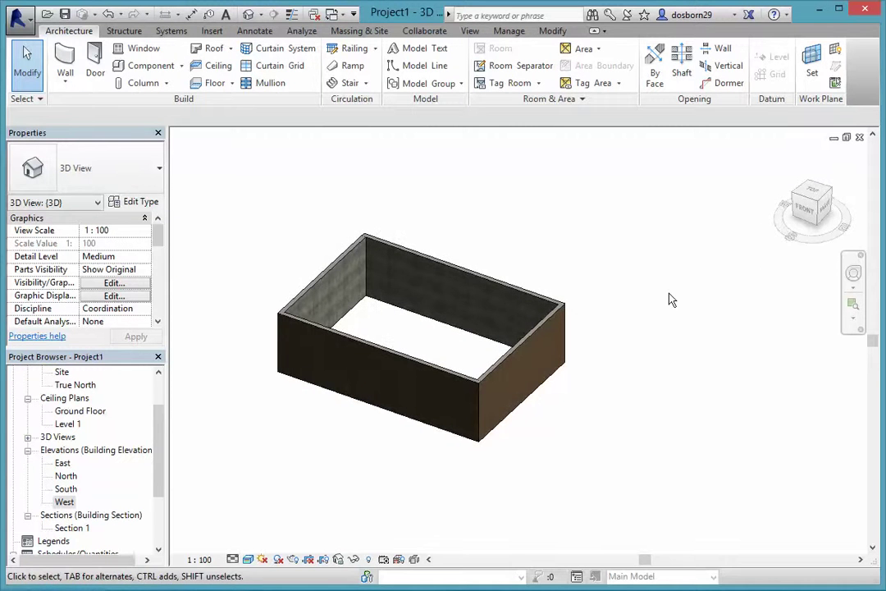
left_click(803, 212)
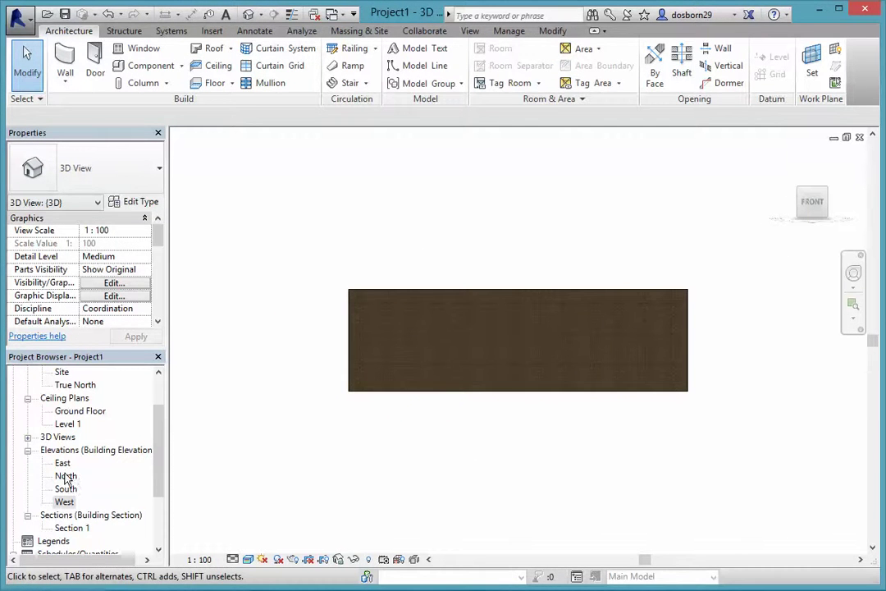
left_click(161, 480)
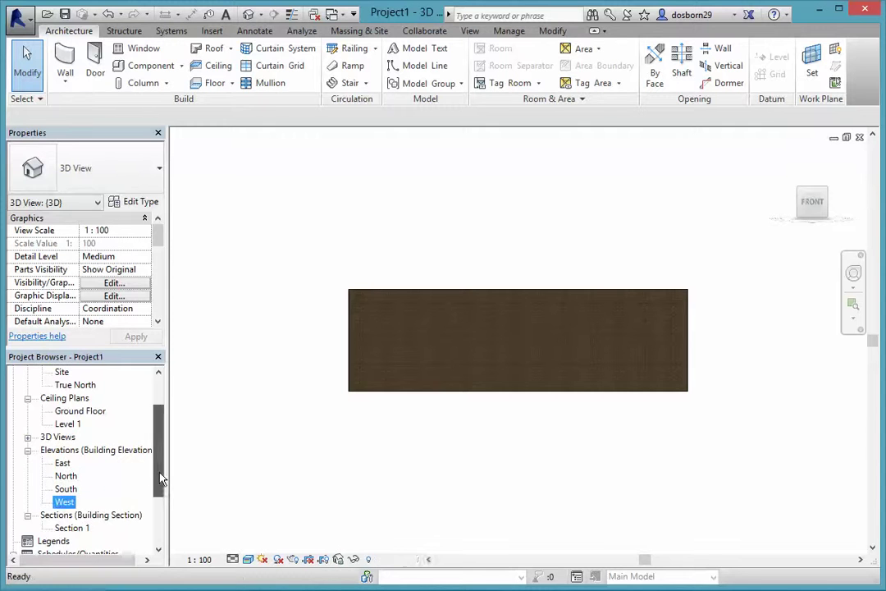
left_click_drag(160, 480, 123, 406)
left_click(63, 400)
Open Section 1 from Building Sections in the Project Browser.
double_click(64, 399)
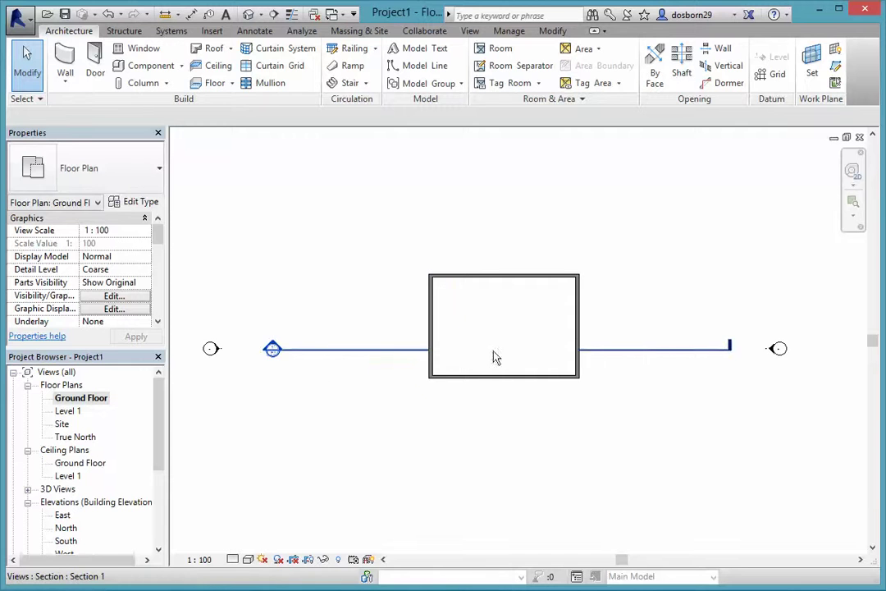
scroll(449, 428, "down", 2)
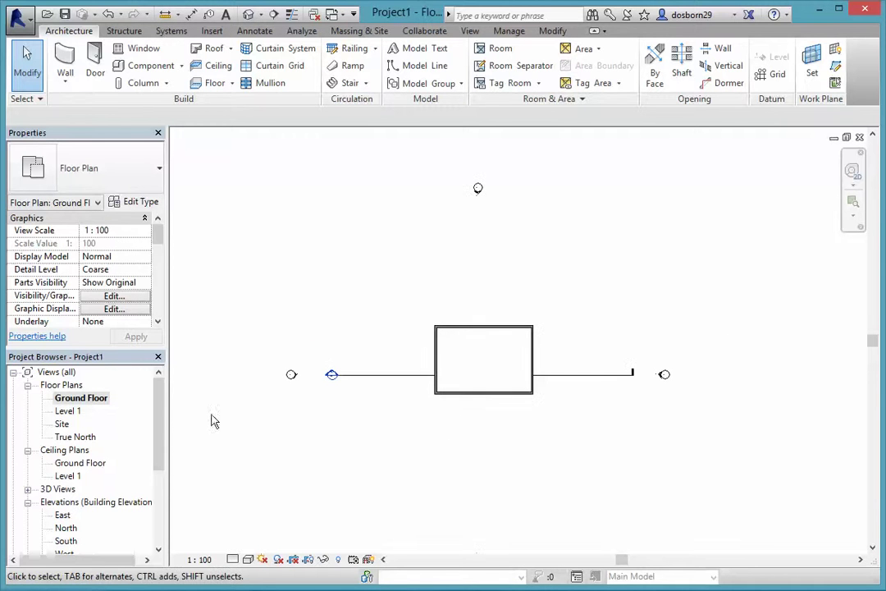
left_click_drag(160, 422, 158, 498)
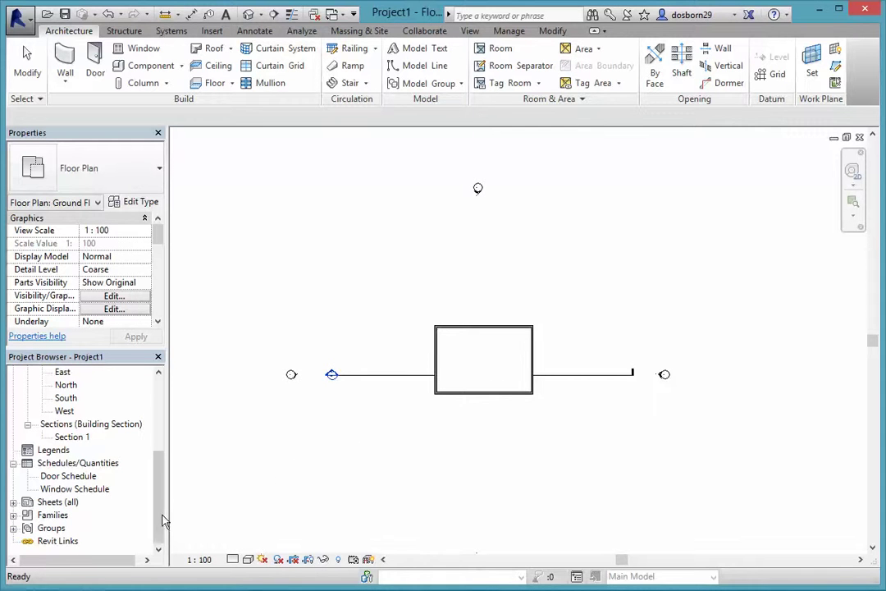
left_click_drag(163, 520, 163, 509)
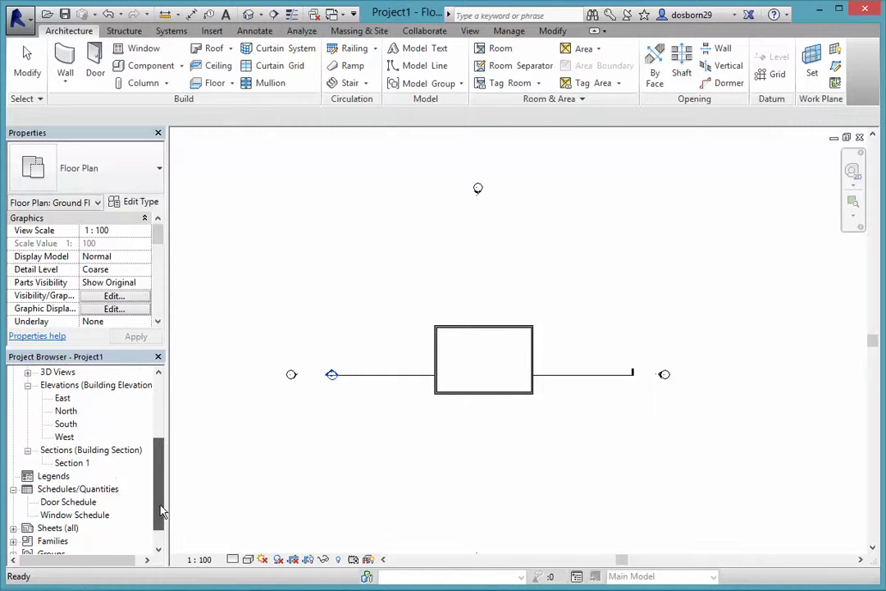
left_click(72, 462)
double_click(73, 463)
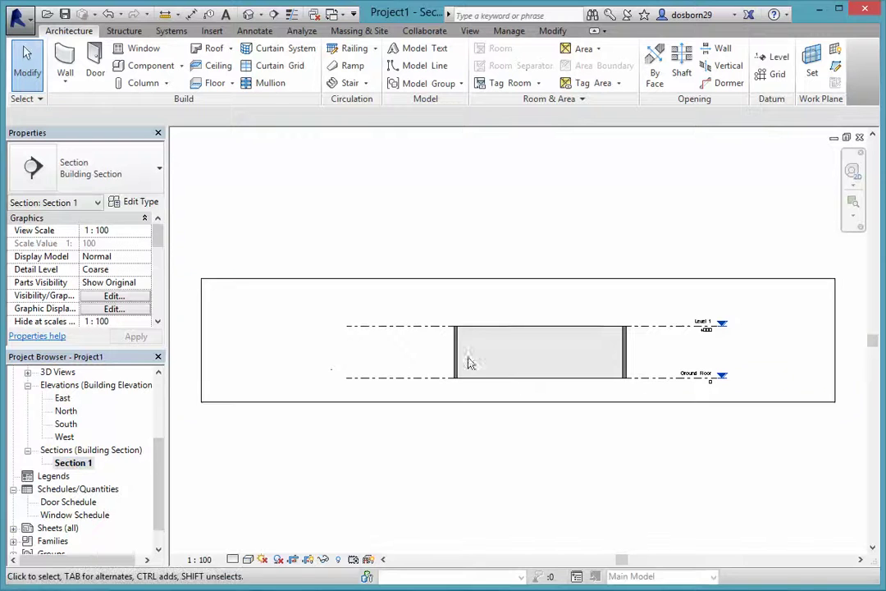
scroll(492, 373, "up", 4)
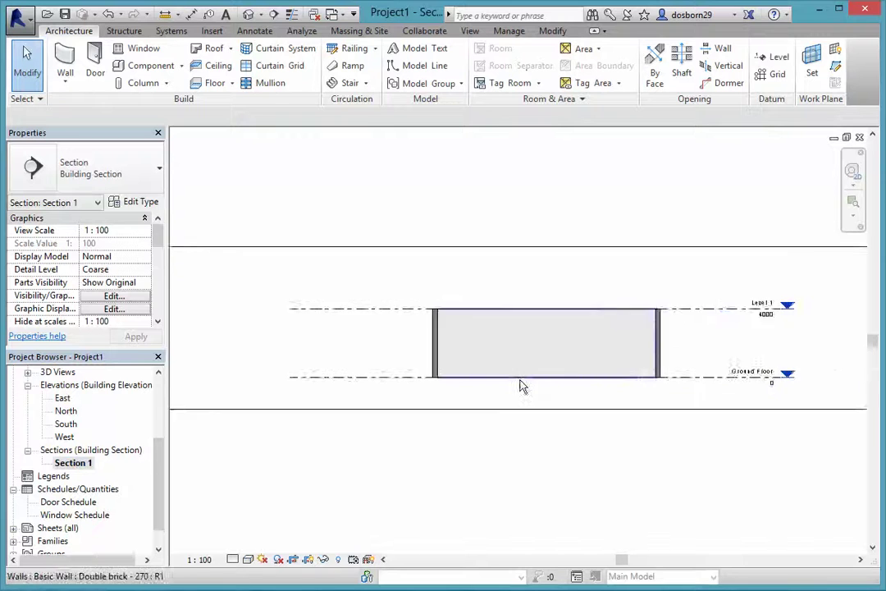
Show Section 1 in Hidden Line style at Fine detail, zooming to inspect the wall layers.
left_click(248, 559)
left_click(269, 490)
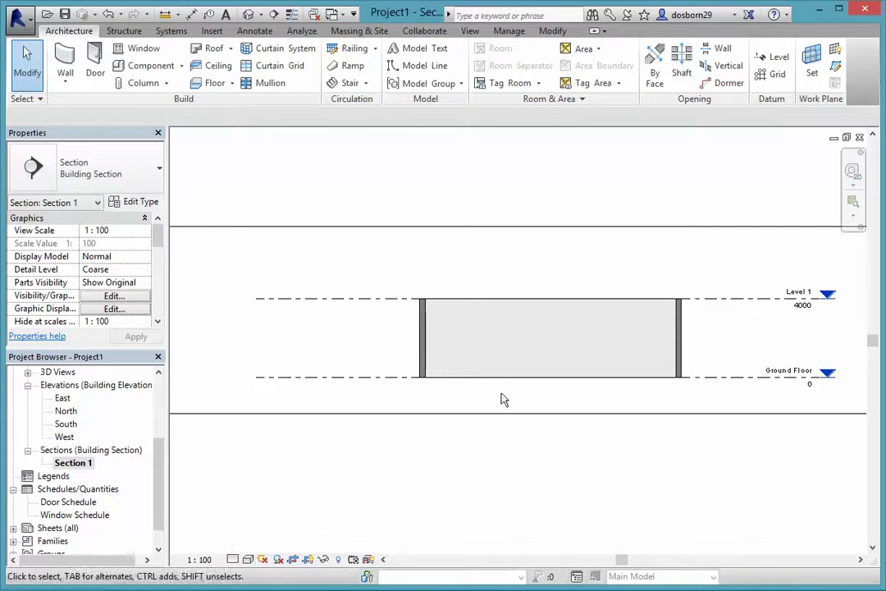
scroll(508, 404, "up", 3)
middle_click_drag(566, 406, 461, 401)
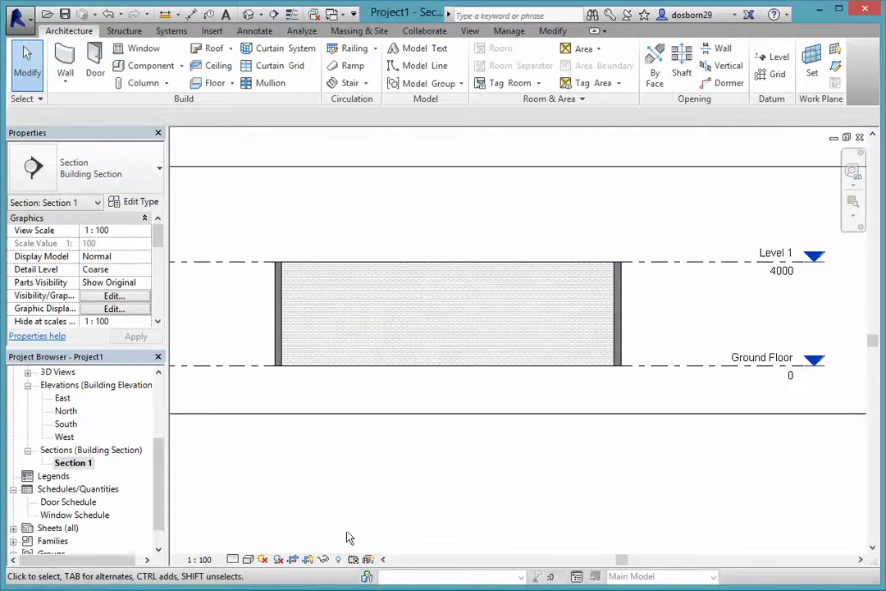
left_click(235, 560)
left_click(251, 543)
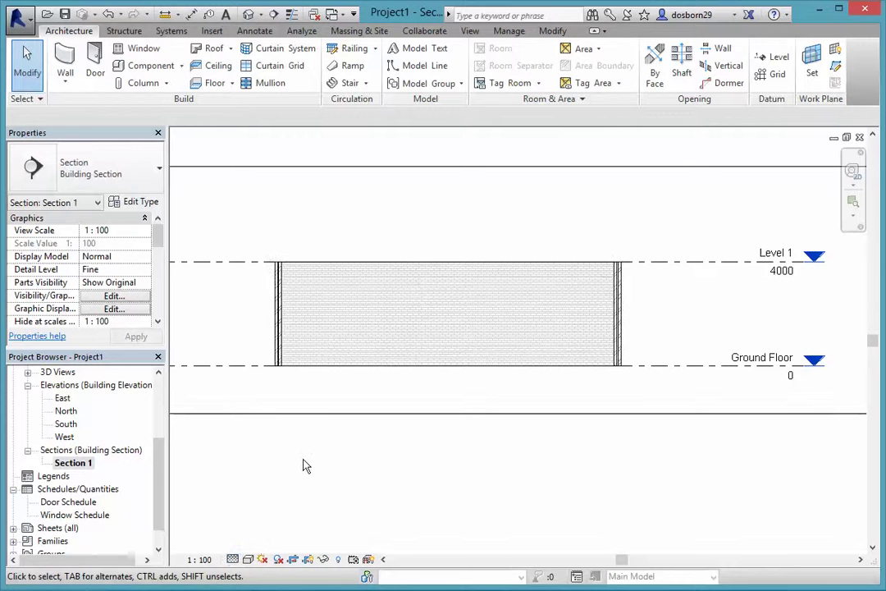
scroll(395, 390, "up", 3)
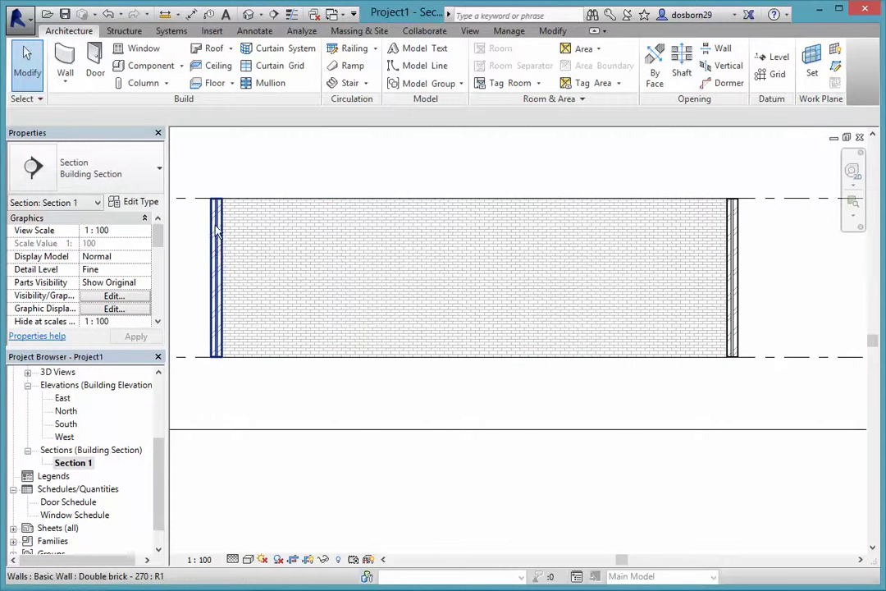
scroll(320, 433, "down", 5)
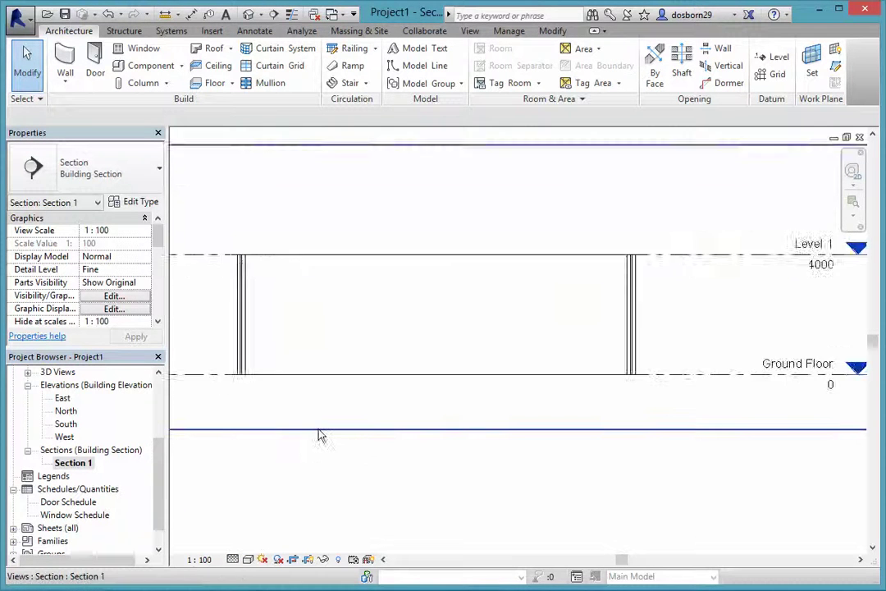